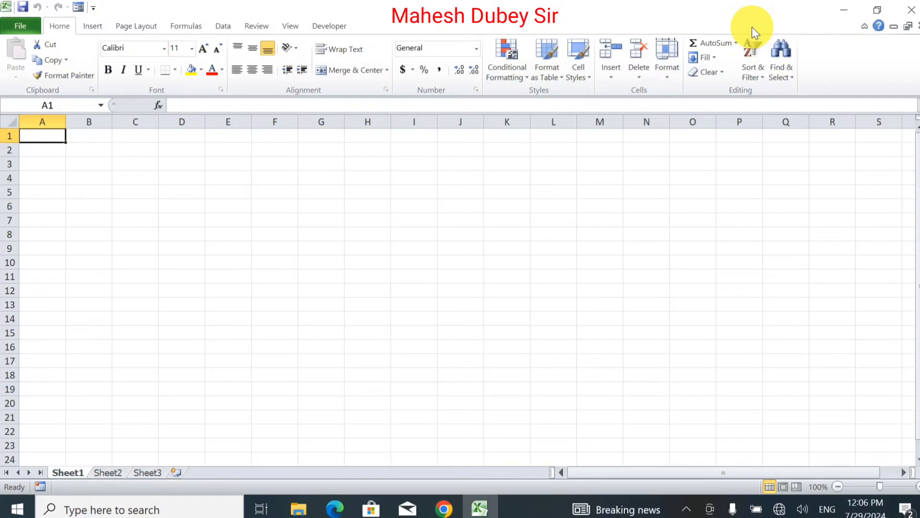
Enter the title 'Sachin Travels' in A1 and move down to A3
{"action": "type", "text": "Sachi"}
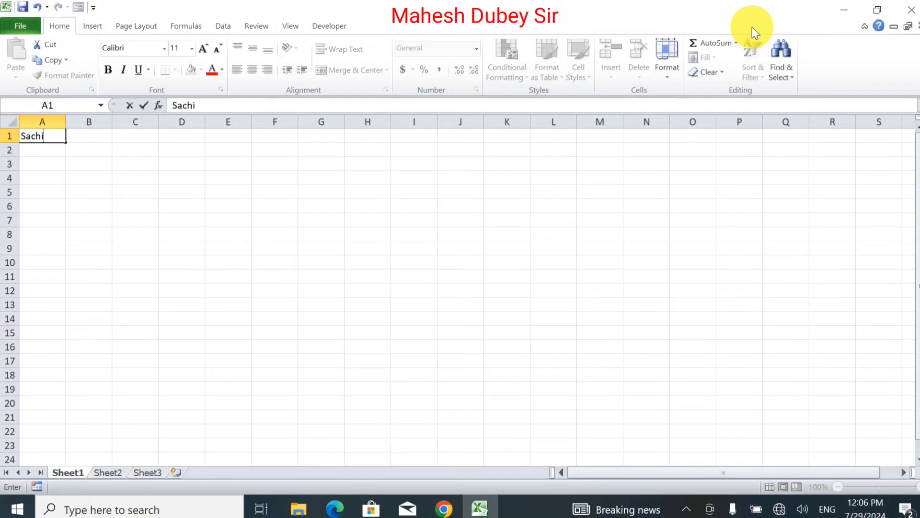
{"action": "type", "text": "n T"}
{"action": "type", "text": "rave"}
{"action": "type", "text": "ls"}
{"action": "key", "text": "Return"}
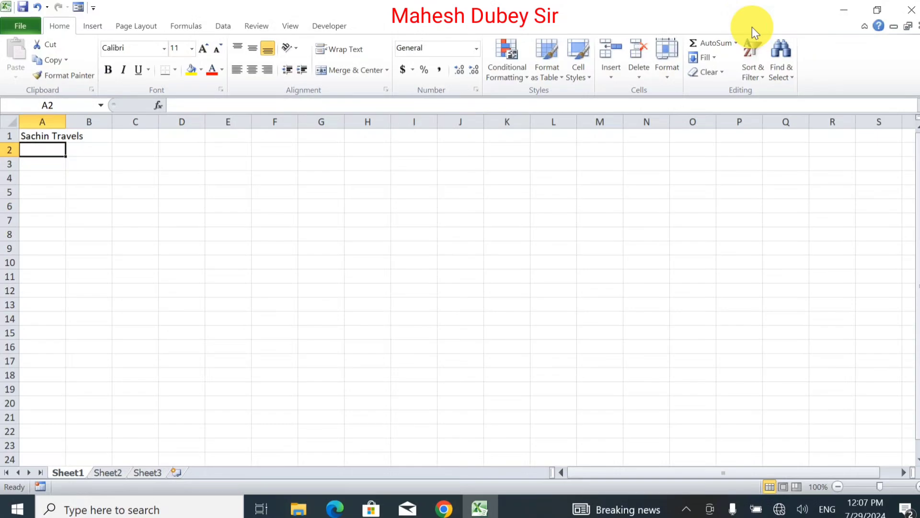
{"action": "key", "text": "Return"}
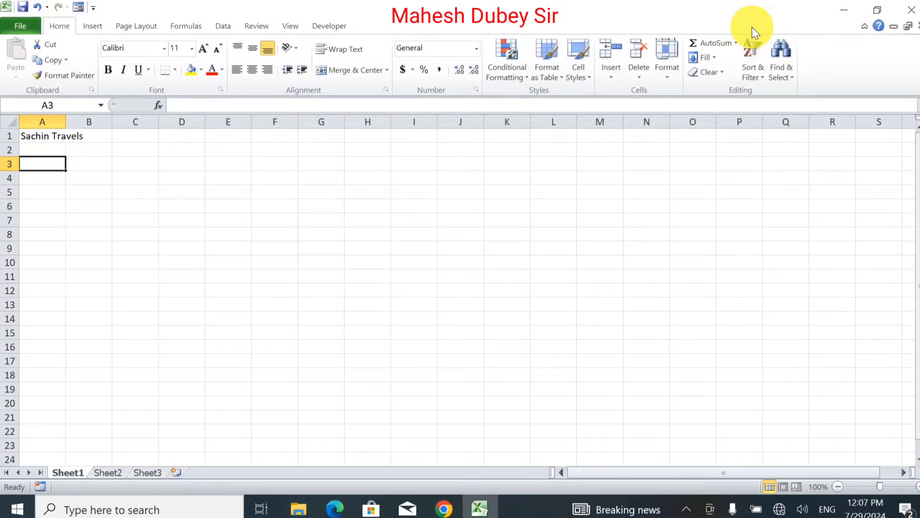
Enter Client Code, Booking Date, Client Name, Vehicle Type and Trip Date in A3 through E3
{"action": "type", "text": "Cli"}
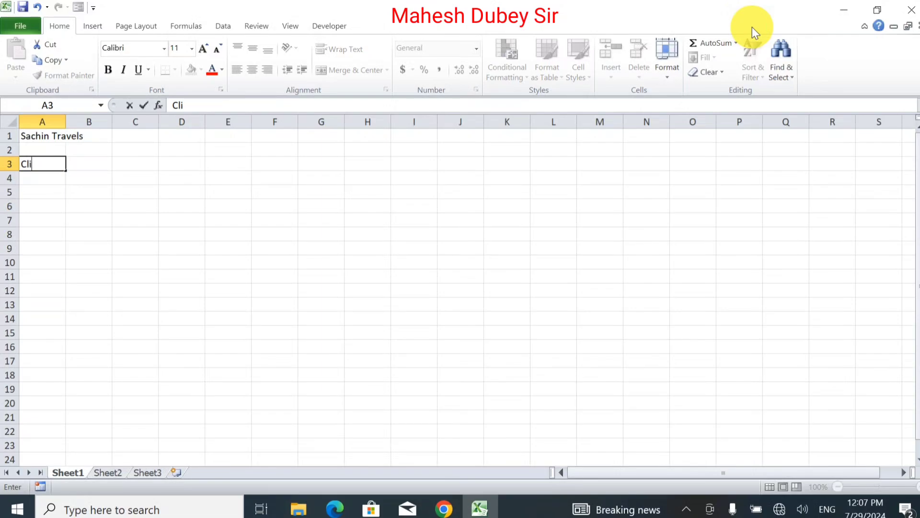
{"action": "type", "text": "en"}
{"action": "type", "text": "t Co"}
{"action": "type", "text": "de"}
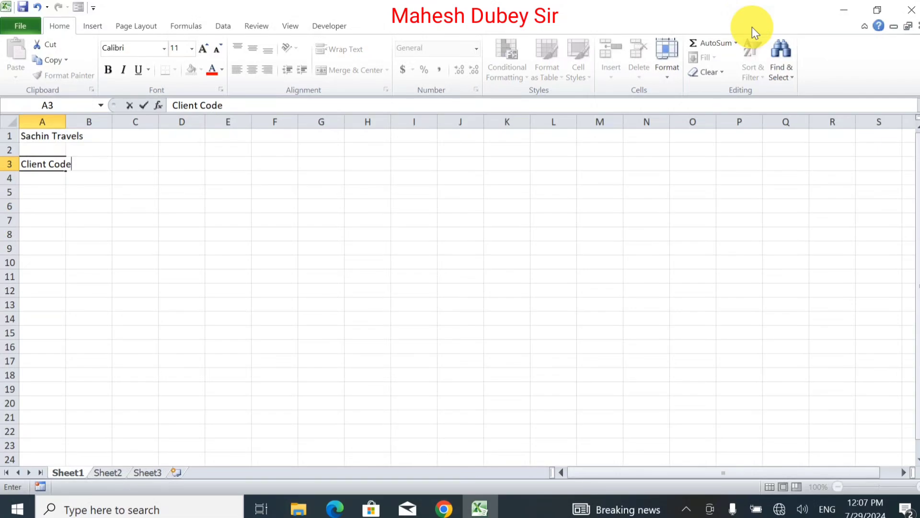
{"action": "key", "text": "Tab"}
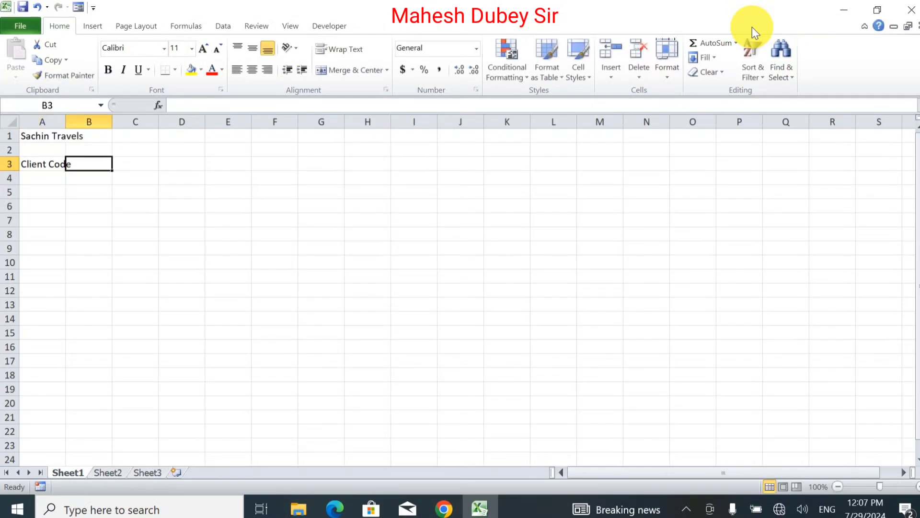
{"action": "type", "text": "Boo"}
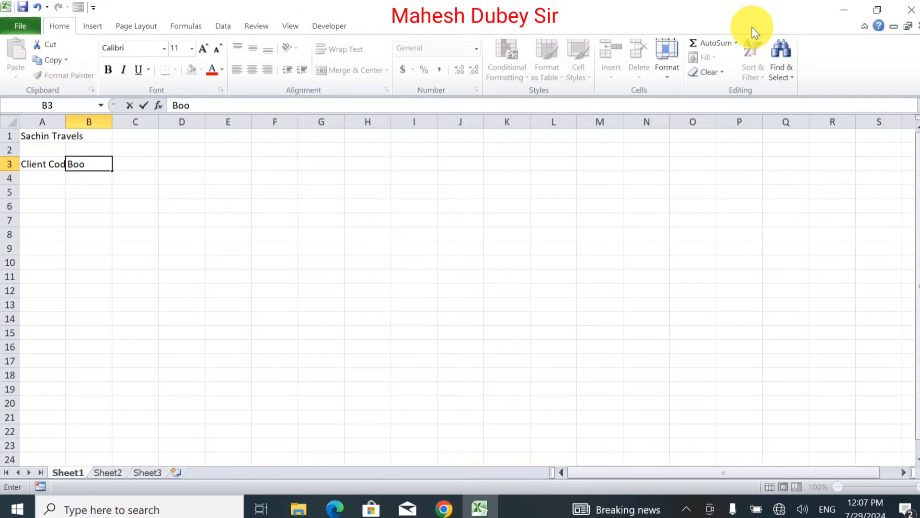
{"action": "type", "text": "king "}
{"action": "type", "text": "Date"}
{"action": "key", "text": "Tab"}
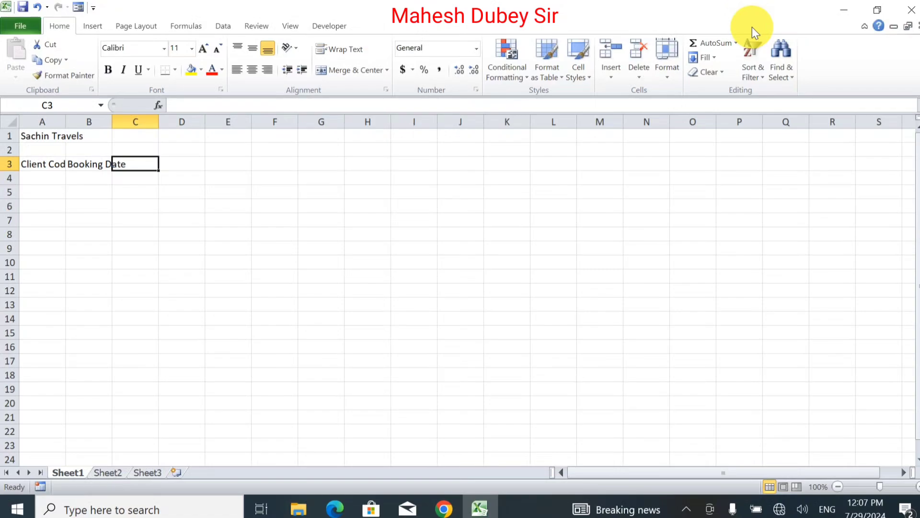
{"action": "type", "text": "Cl"}
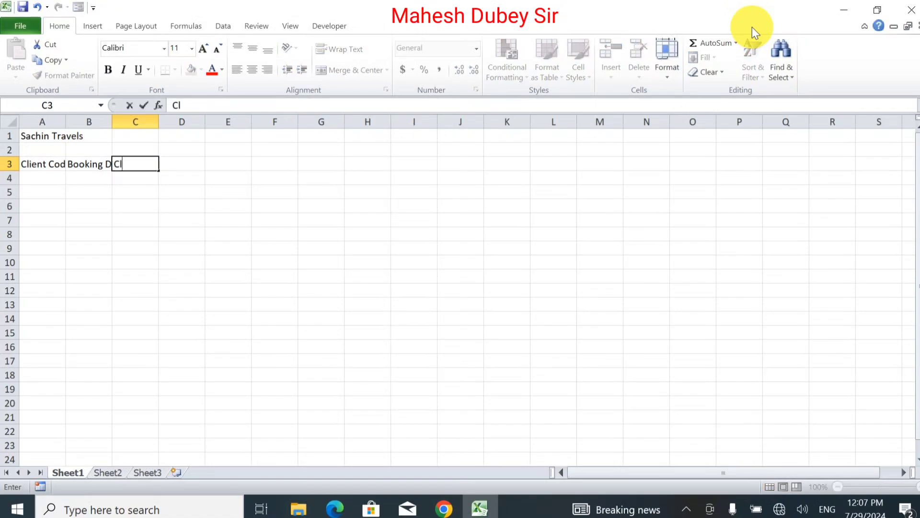
{"action": "type", "text": "ien"}
{"action": "type", "text": "t "}
{"action": "type", "text": "Name"}
{"action": "key", "text": "Tab"}
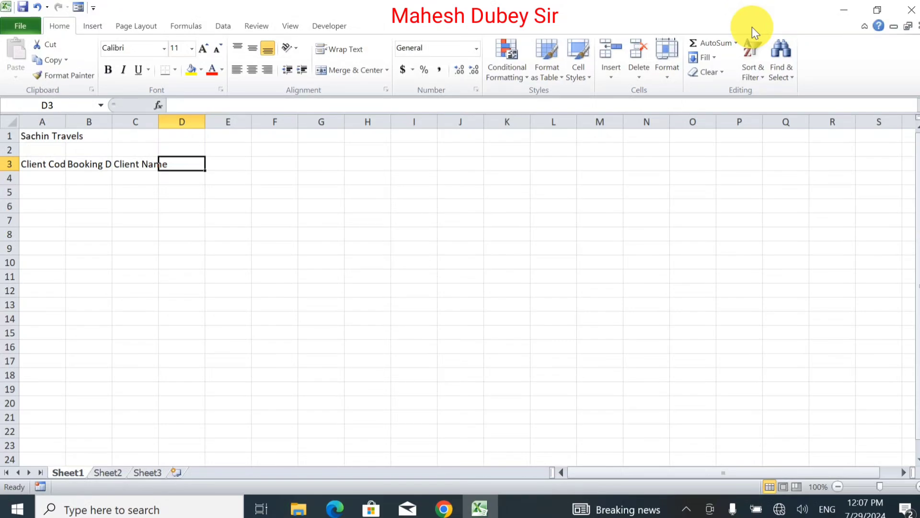
{"action": "type", "text": "V"}
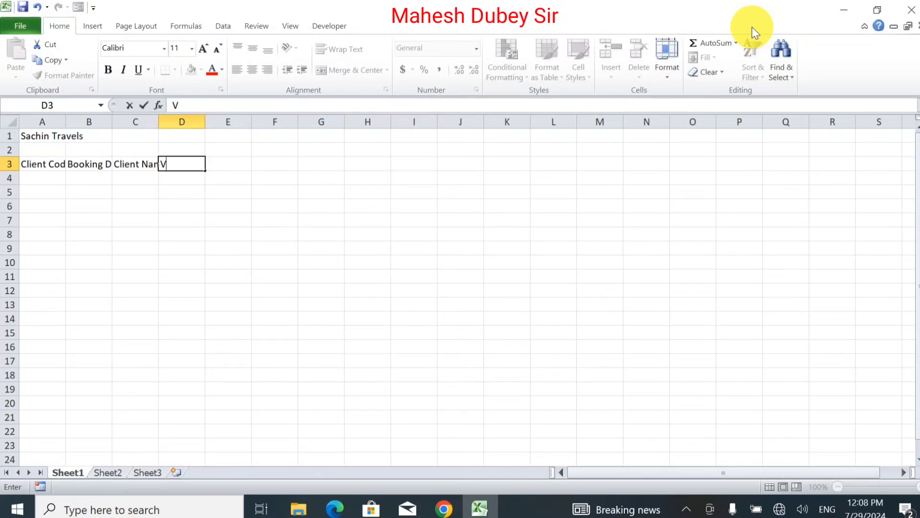
{"action": "type", "text": "ehi"}
{"action": "type", "text": "cle T"}
{"action": "type", "text": "ype"}
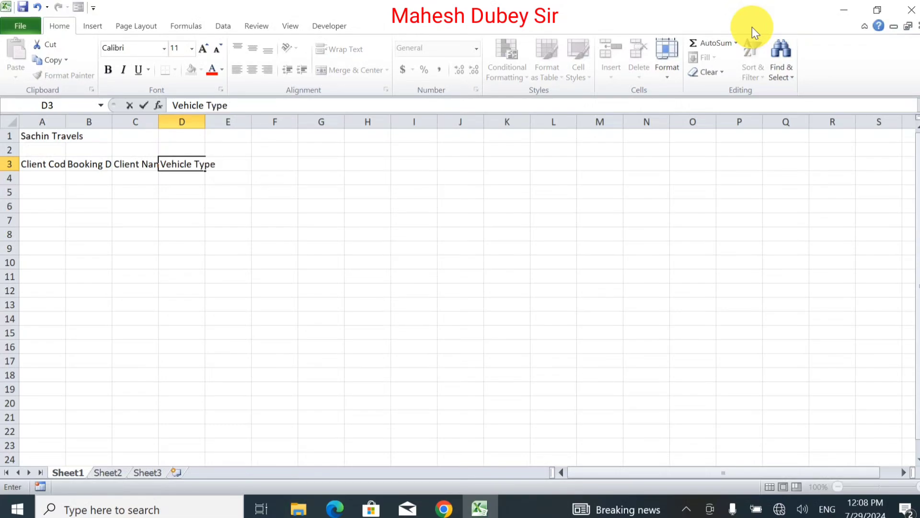
{"action": "key", "text": "Tab"}
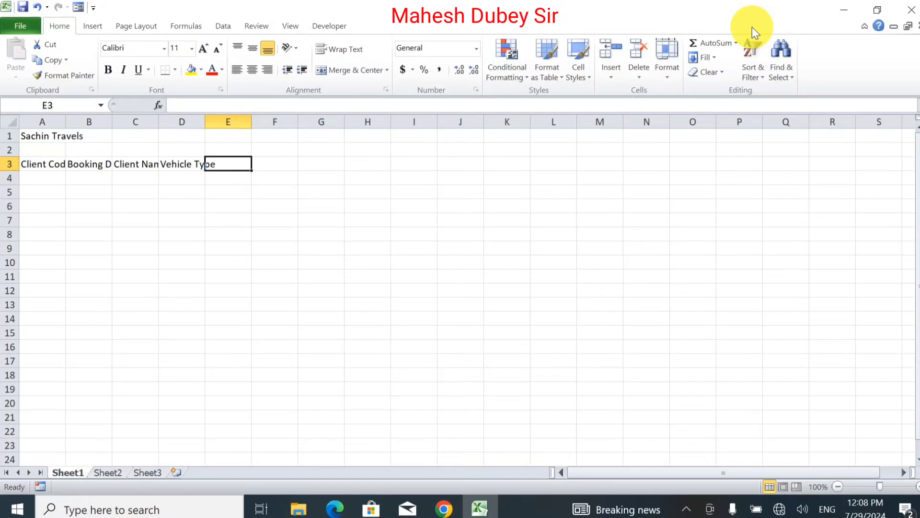
{"action": "type", "text": "Tri"}
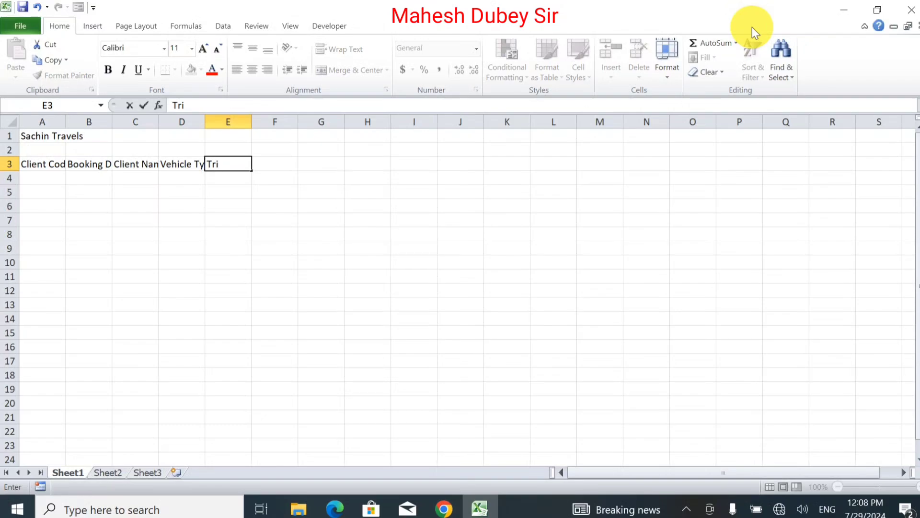
{"action": "type", "text": "p "}
{"action": "type", "text": "Date"}
{"action": "key", "text": "Tab"}
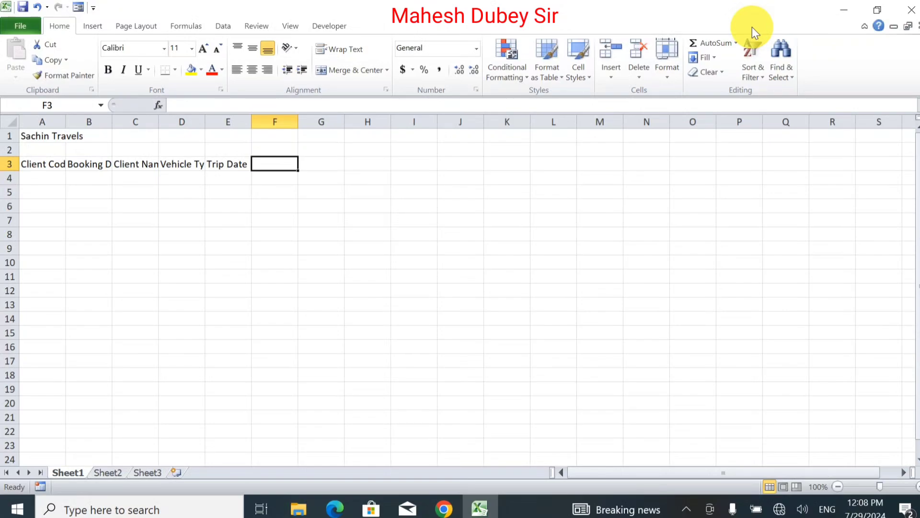
Enter the headings Return Date in F3 and Distance Variance in G3
{"action": "type", "text": "Re"}
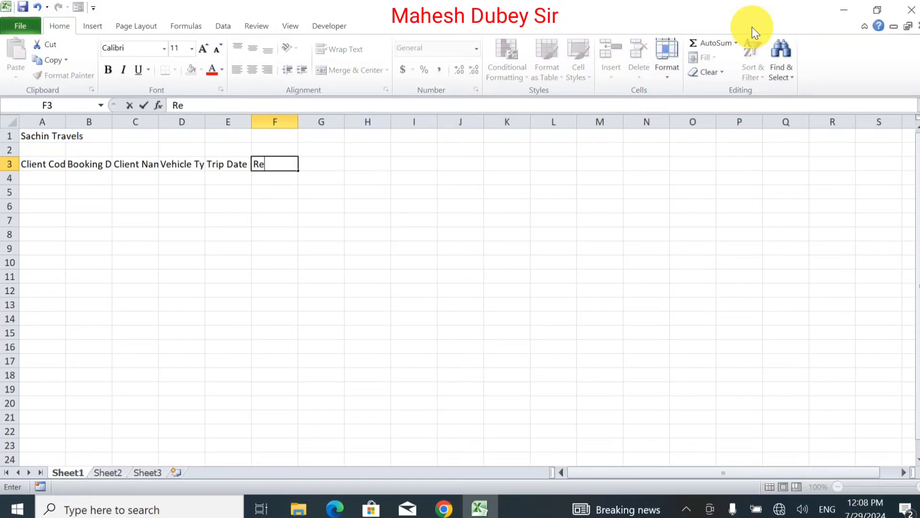
{"action": "type", "text": "t"}
{"action": "type", "text": "urn "}
{"action": "type", "text": "Date"}
{"action": "key", "text": "Tab"}
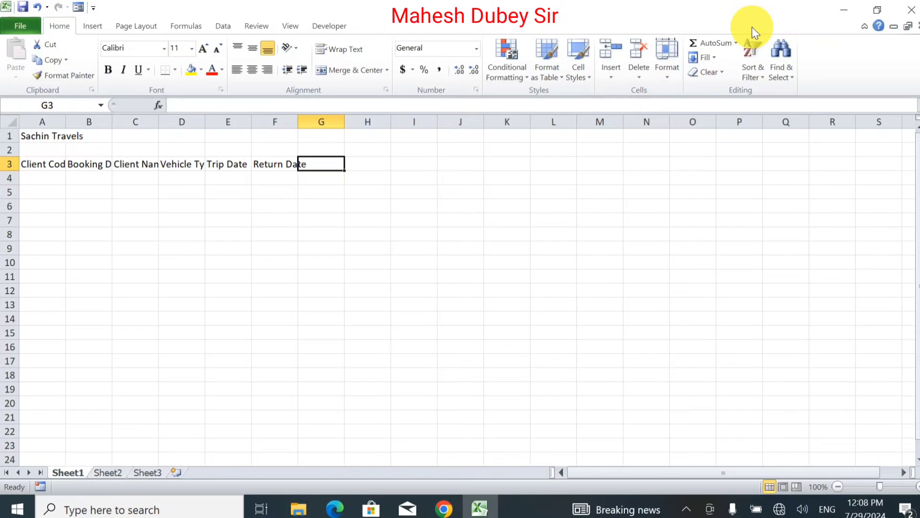
{"action": "type", "text": "D"}
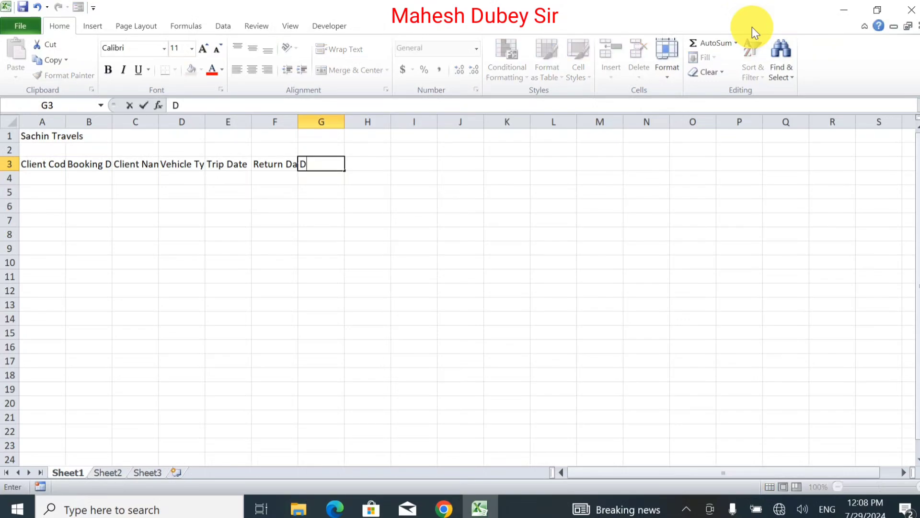
{"action": "type", "text": "istan"}
{"action": "type", "text": "ce"}
{"action": "type", "text": " C"}
{"action": "key", "text": "BackSpace"}
{"action": "type", "text": "Var"}
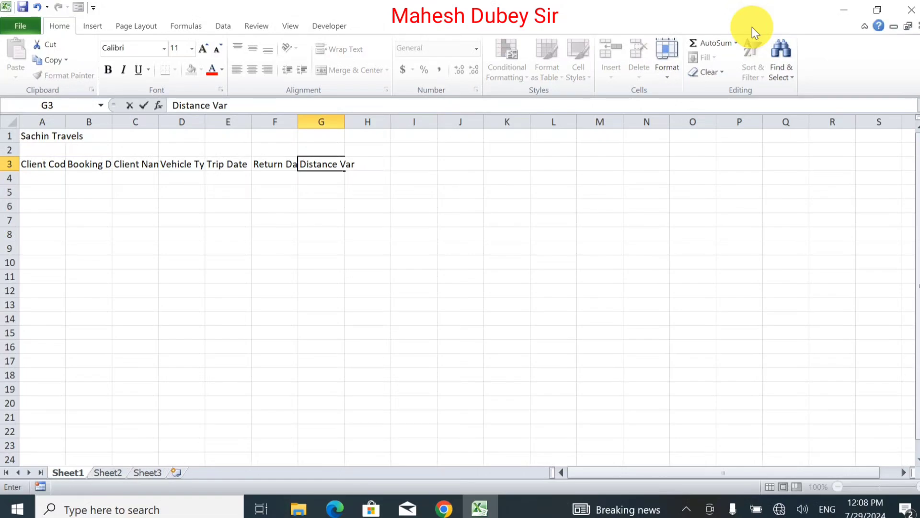
{"action": "type", "text": "ia"}
{"action": "type", "text": "nce"}
{"action": "key", "text": "Tab"}
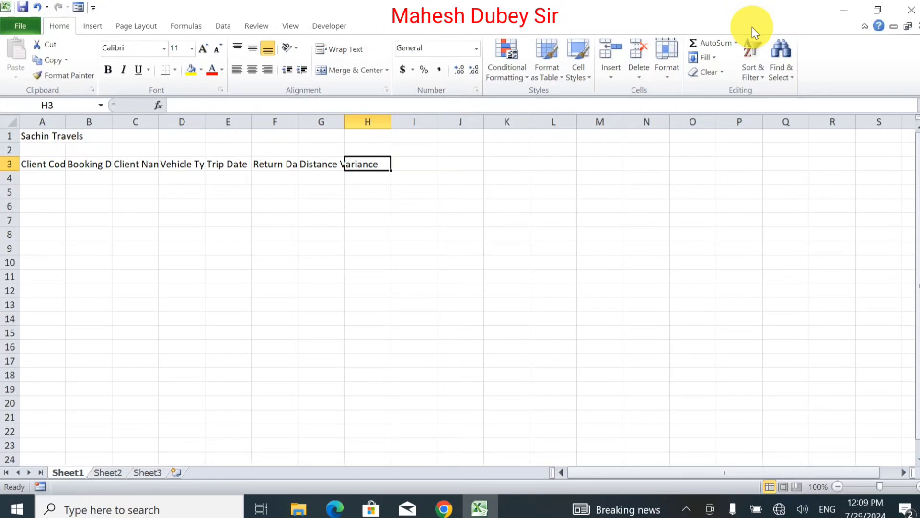
Enter Rate/KM, Advance Received and Pending Amount in H3 through J3
{"action": "type", "text": "Rate"}
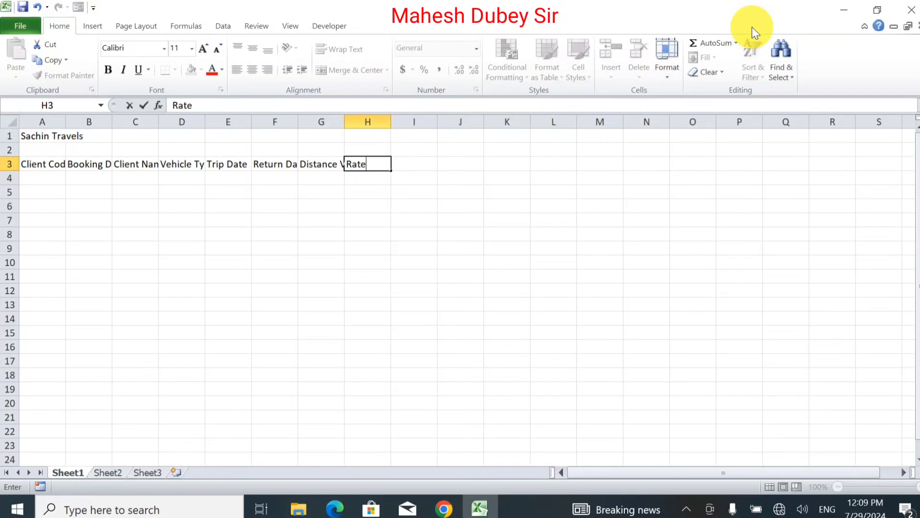
{"action": "type", "text": "?"}
{"action": "key", "text": "BackSpace"}
{"action": "type", "text": "/KM"}
{"action": "key", "text": "Tab"}
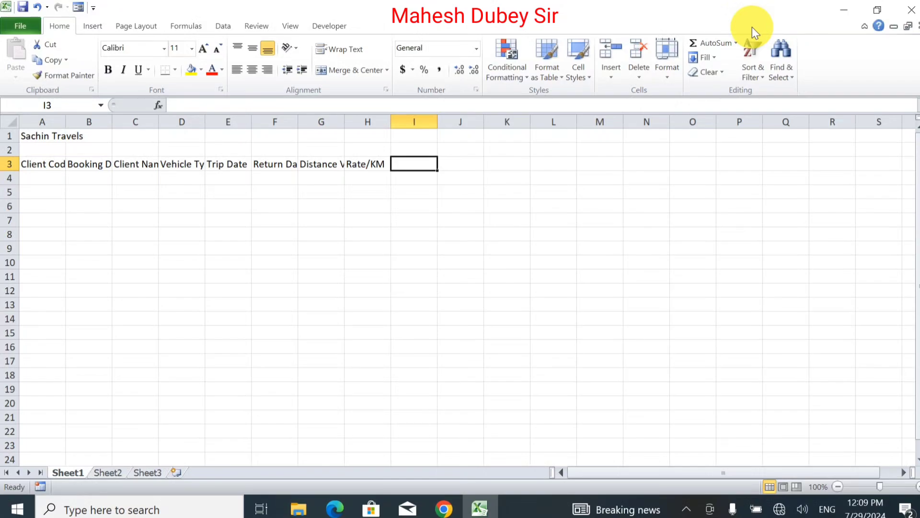
{"action": "type", "text": "Adv"}
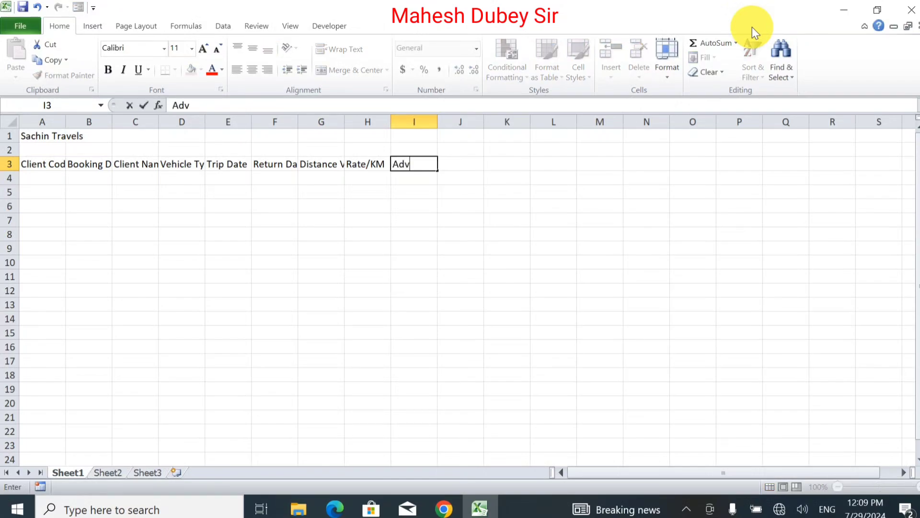
{"action": "type", "text": "ance "}
{"action": "type", "text": "Re"}
{"action": "type", "text": "c"}
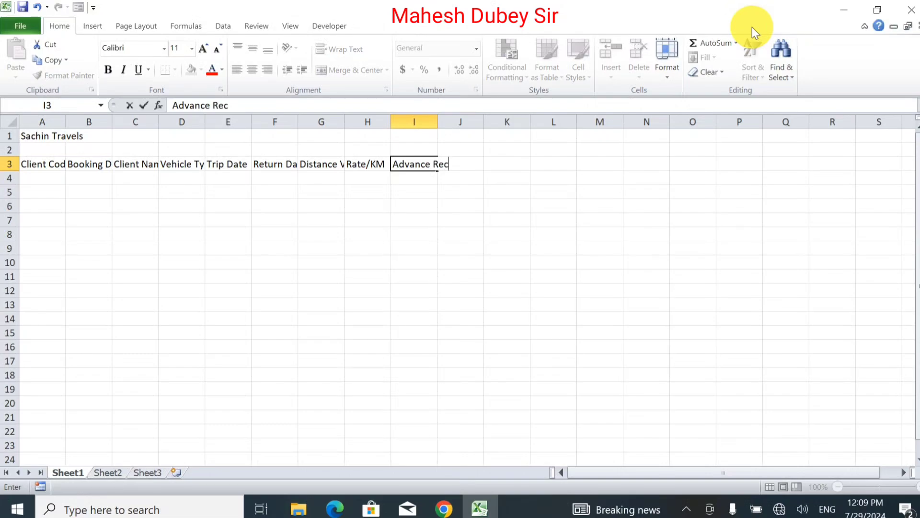
{"action": "type", "text": "eived"}
{"action": "key", "text": "Tab"}
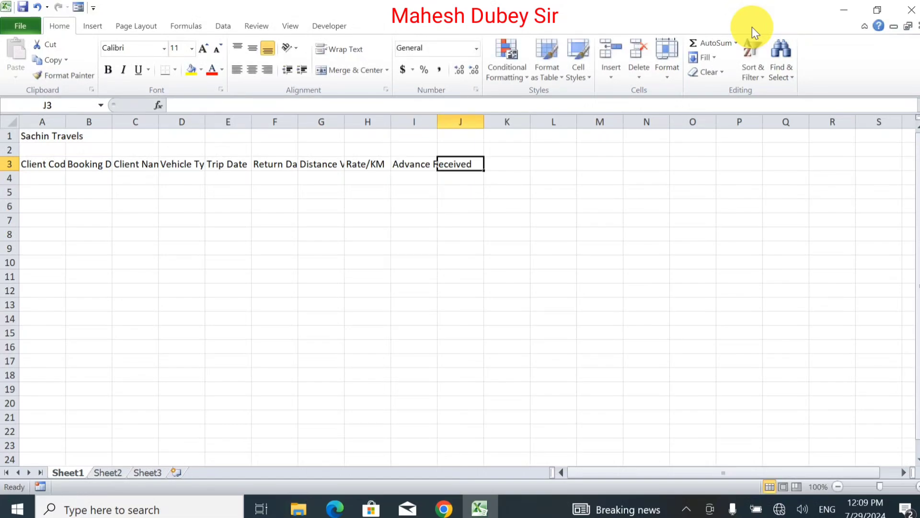
{"action": "type", "text": "Pe"}
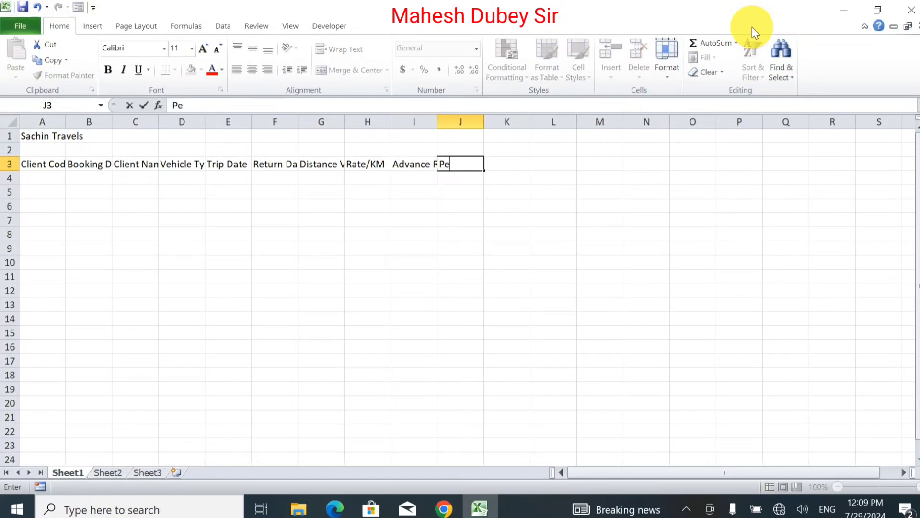
{"action": "type", "text": "nding A"}
{"action": "type", "text": "mou"}
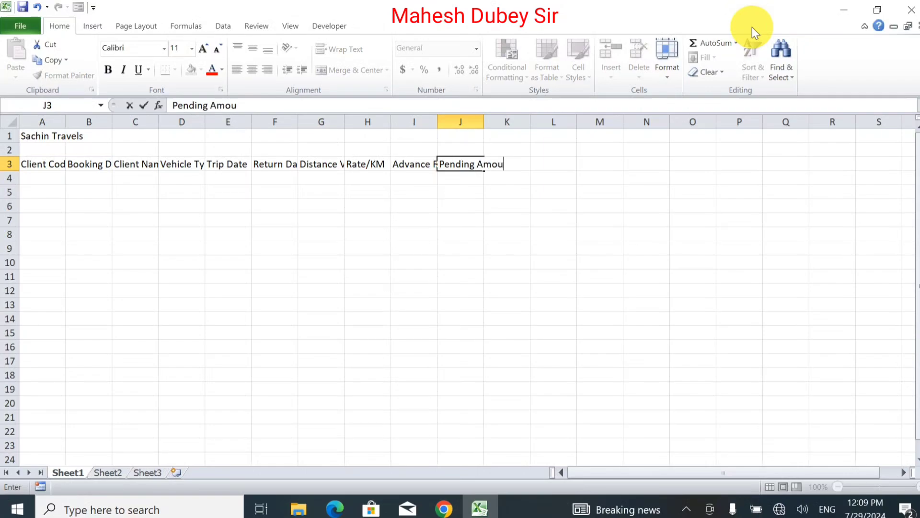
{"action": "type", "text": "nt"}
{"action": "key", "text": "Tab"}
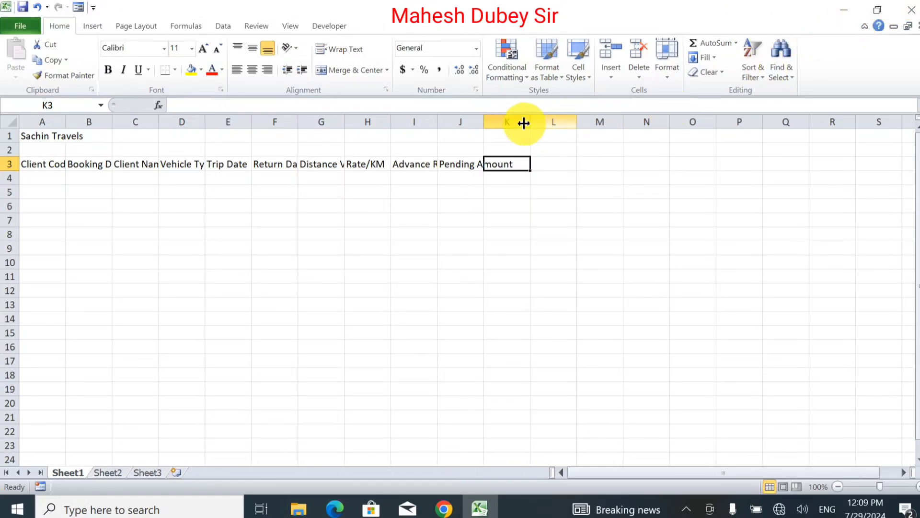
Change the J3 heading to 'Pending Amount Received', correcting the 'Receipt' typo
{"action": "left_click", "coordinate": [461, 165]}
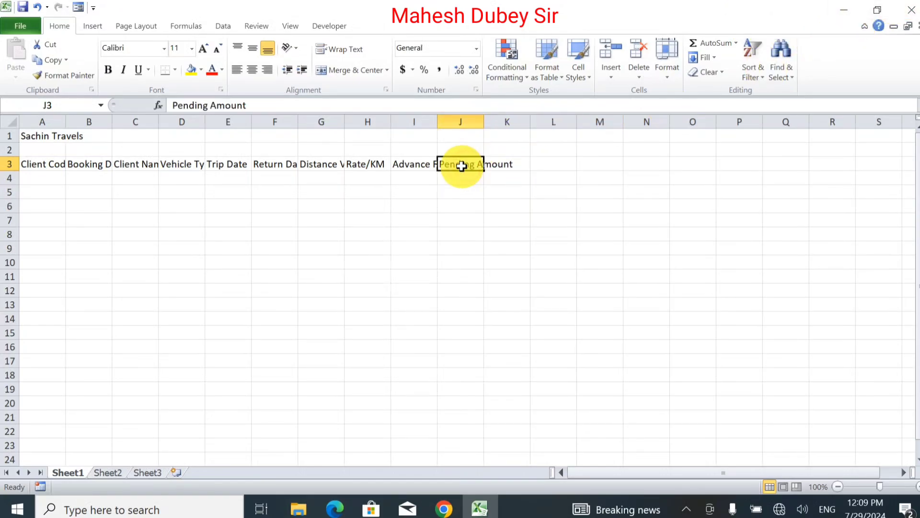
{"action": "left_click", "coordinate": [276, 106]}
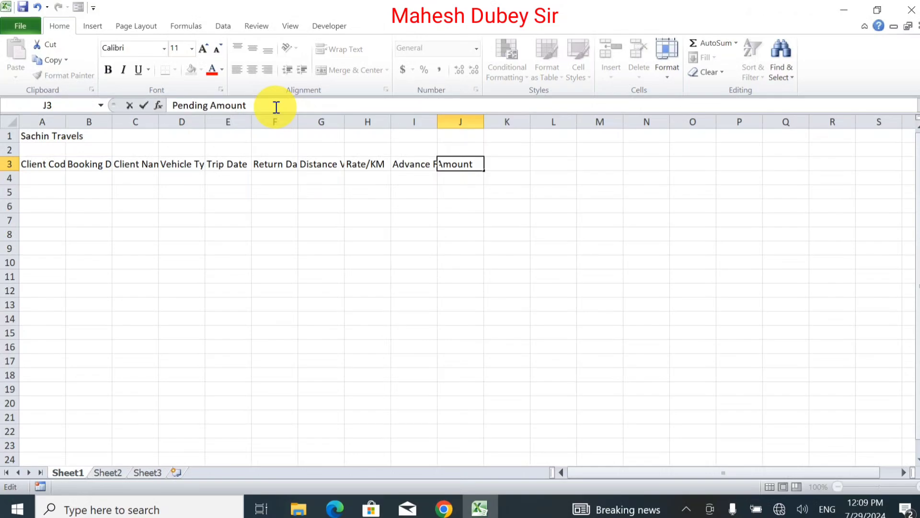
{"action": "type", "text": "Re"}
{"action": "type", "text": "ceip"}
{"action": "type", "text": "t"}
{"action": "key", "text": "Tab"}
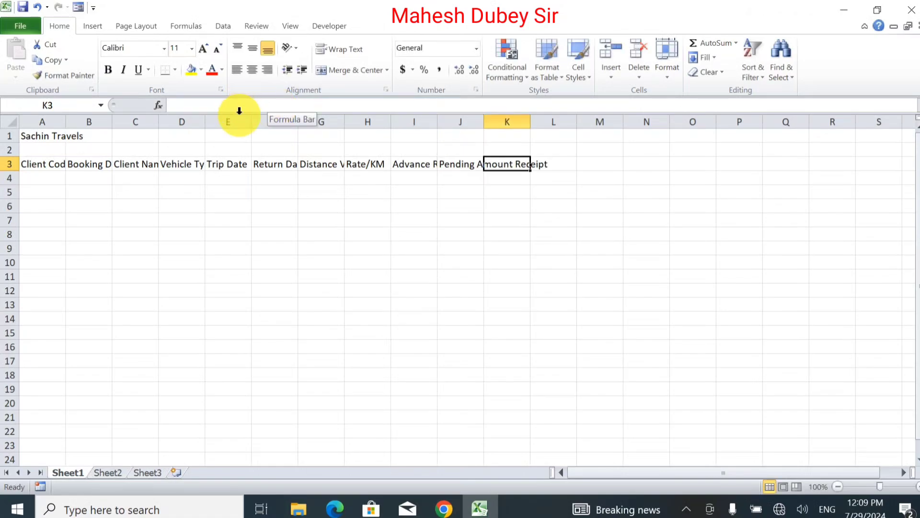
{"action": "left_click", "coordinate": [467, 164]}
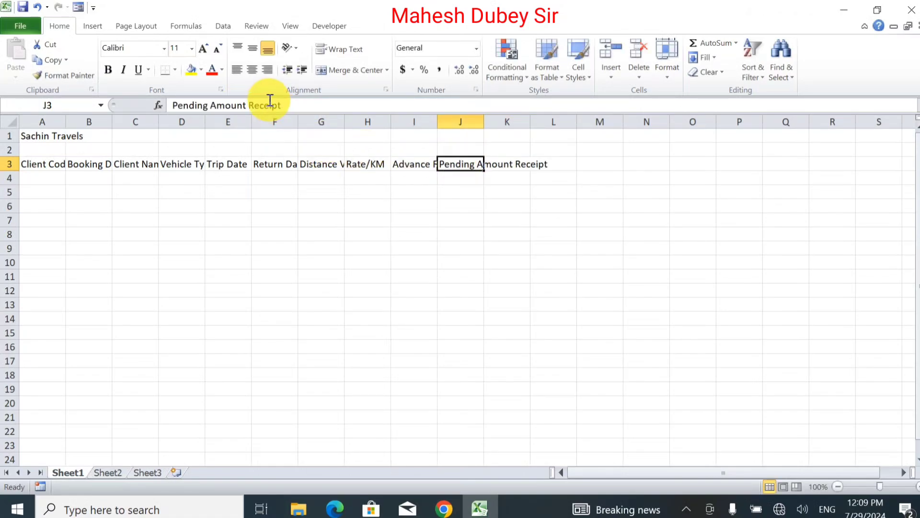
{"action": "left_click", "coordinate": [294, 105]}
{"action": "key", "text": "BackSpace"}
{"action": "key", "text": "BackSpace"}
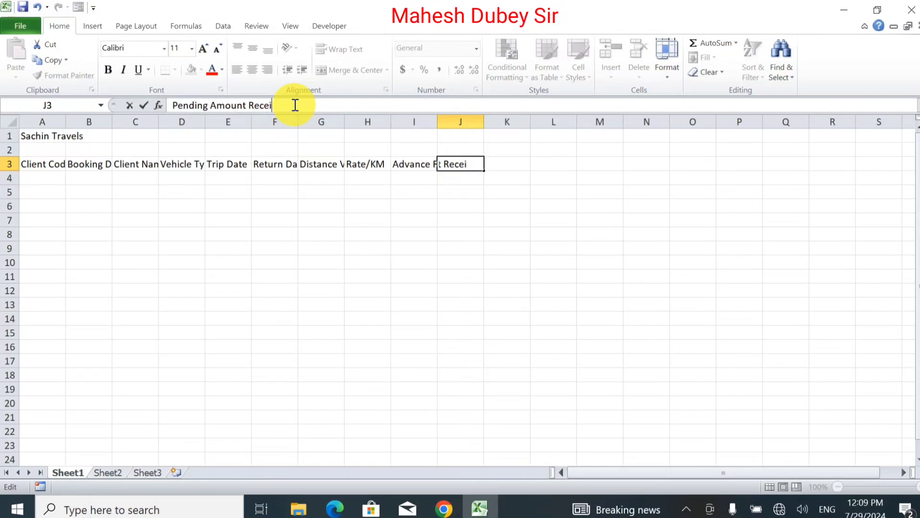
{"action": "type", "text": "ved"}
{"action": "key", "text": "Tab"}
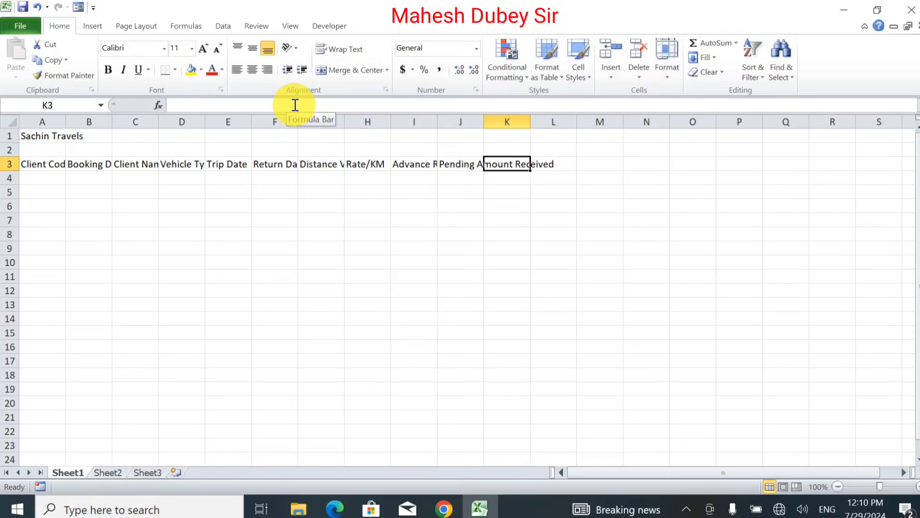
{"action": "type", "text": "E"}
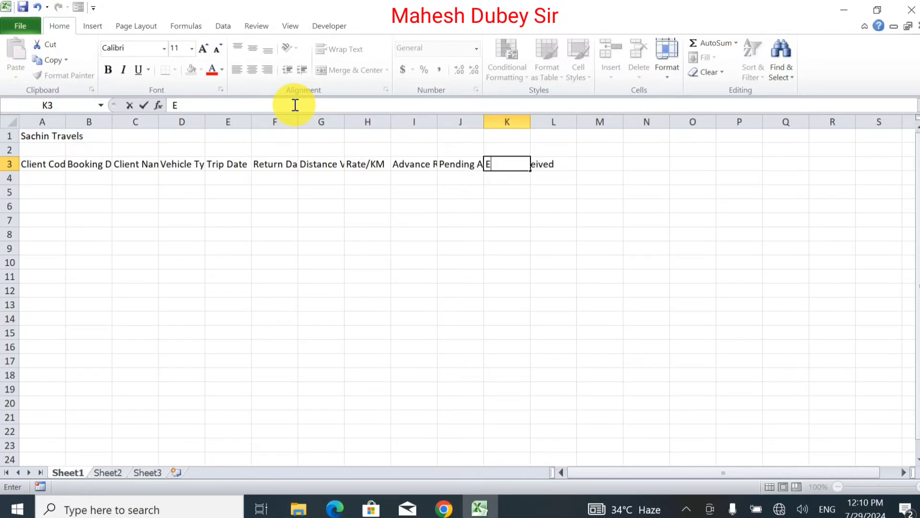
Enter External Charge, Total Distance, Total Amount and Pending Amount in K3 through N3
{"action": "type", "text": "x"}
{"action": "type", "text": "tern"}
{"action": "type", "text": "al Char"}
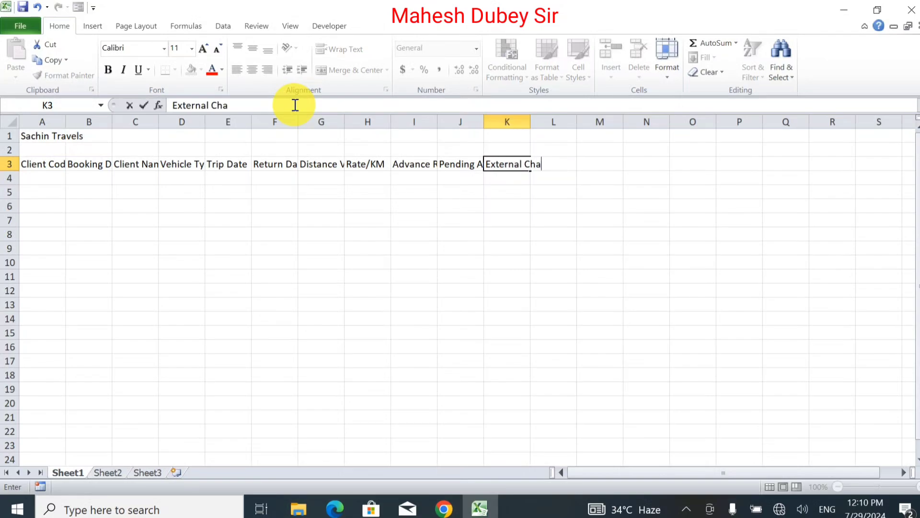
{"action": "type", "text": "g"}
{"action": "type", "text": "e"}
{"action": "key", "text": "Tab"}
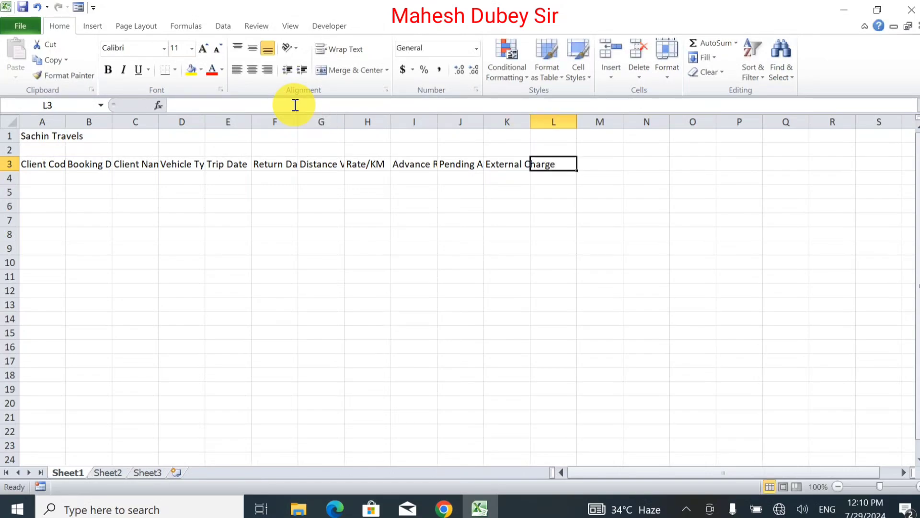
{"action": "type", "text": "T"}
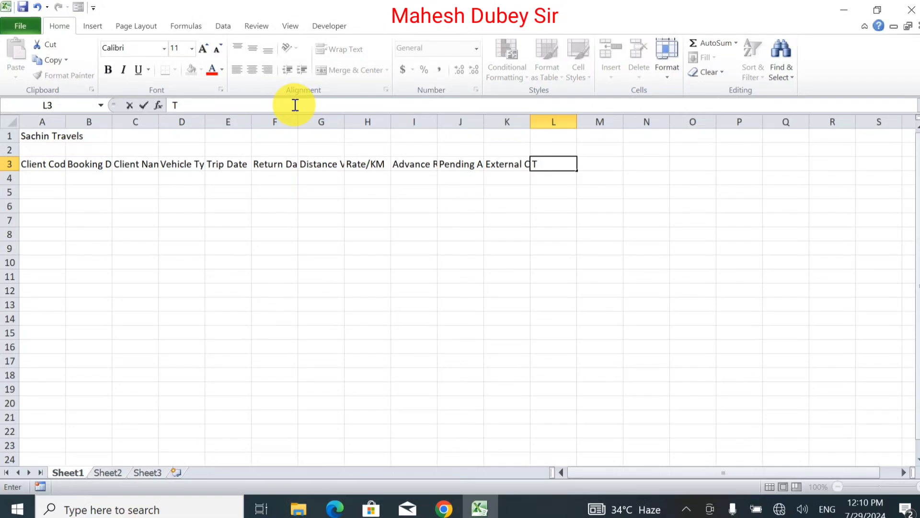
{"action": "type", "text": "o"}
{"action": "type", "text": "tal Dis"}
{"action": "type", "text": "tanc"}
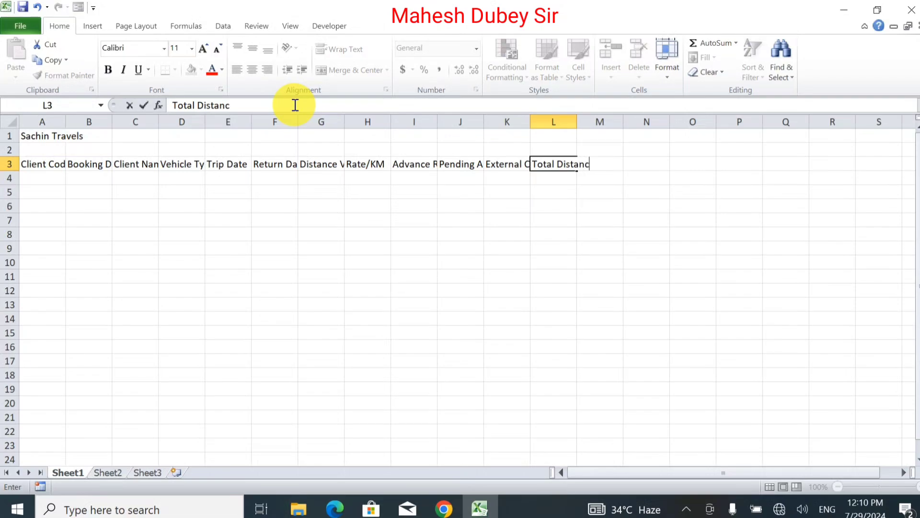
{"action": "type", "text": "e"}
{"action": "key", "text": "Tab"}
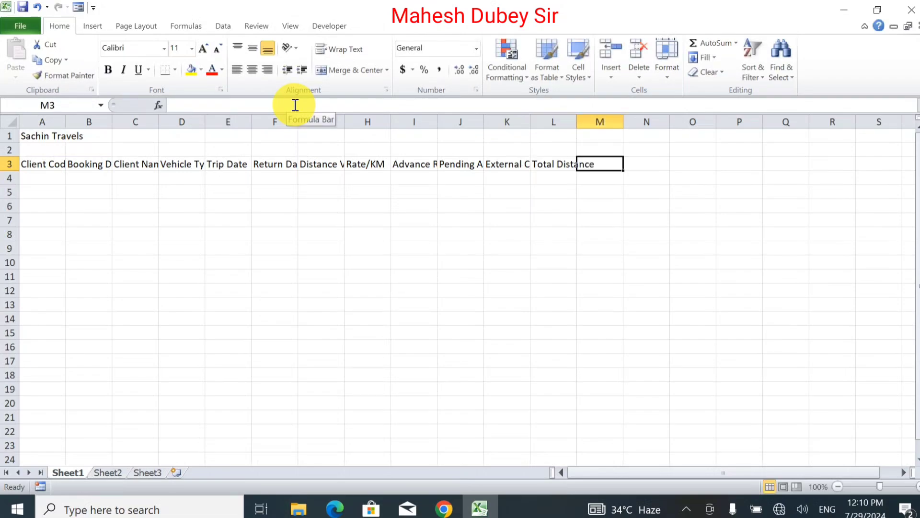
{"action": "type", "text": "T"}
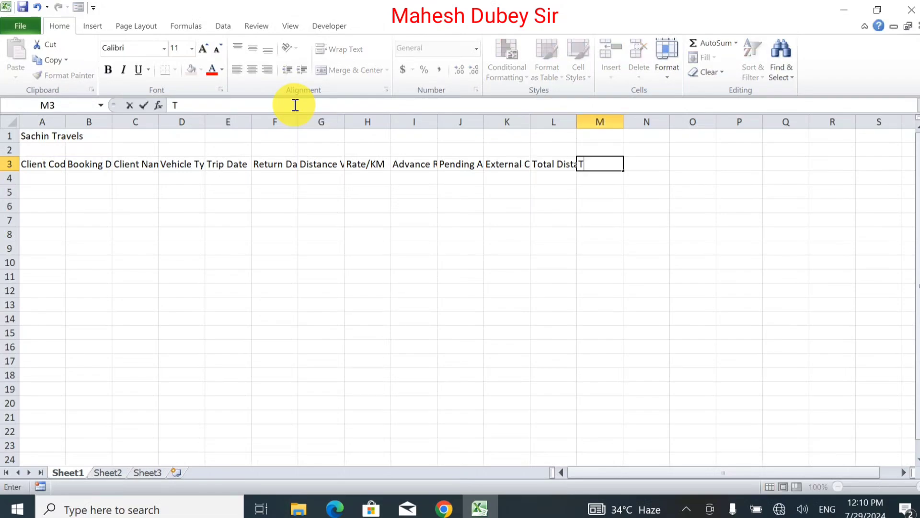
{"action": "type", "text": "otal A"}
{"action": "type", "text": "mount"}
{"action": "key", "text": "Tab"}
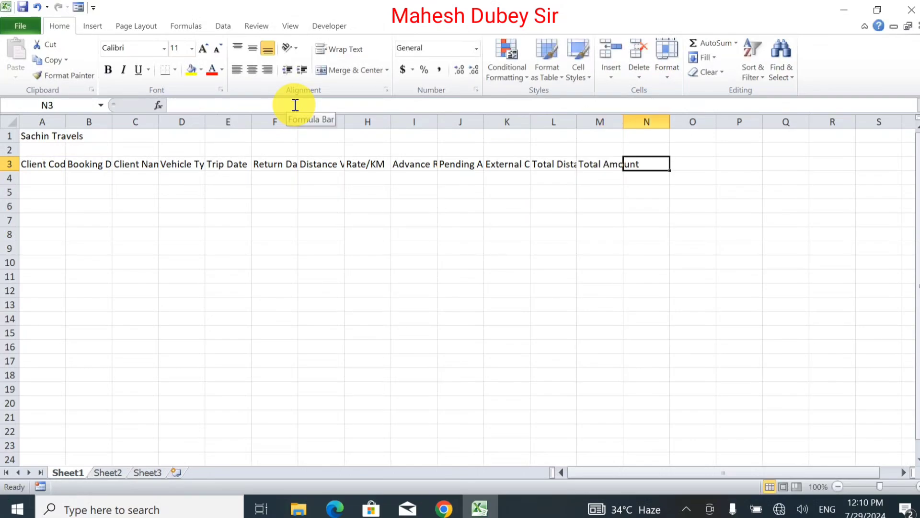
{"action": "type", "text": "Pen"}
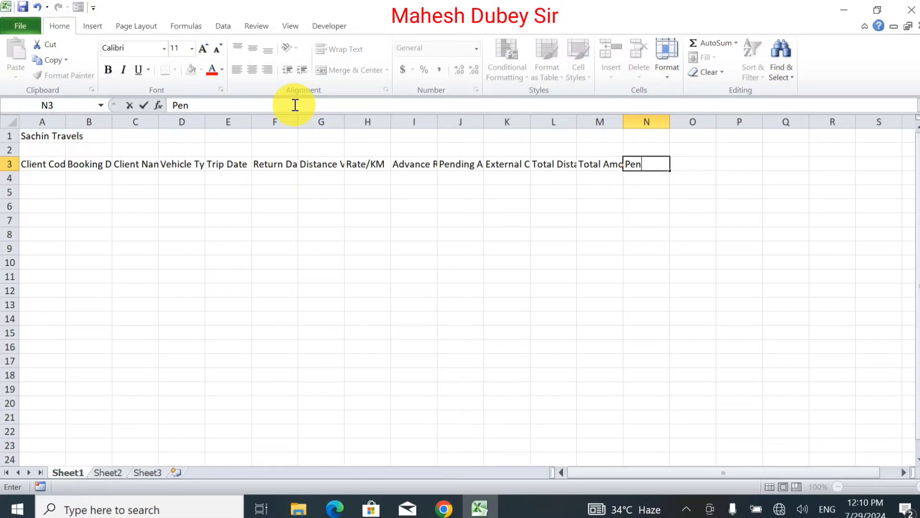
{"action": "type", "text": "ding A"}
{"action": "type", "text": "mount"}
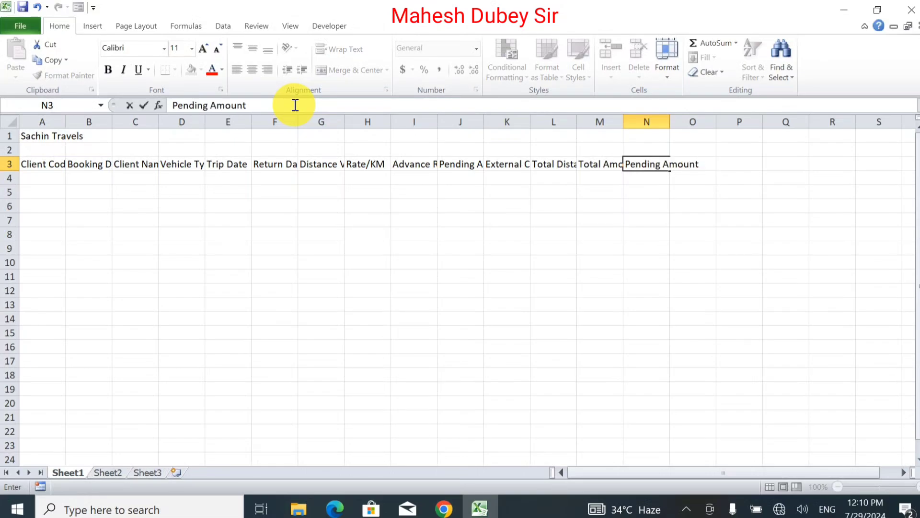
{"action": "left_click", "coordinate": [101, 204]}
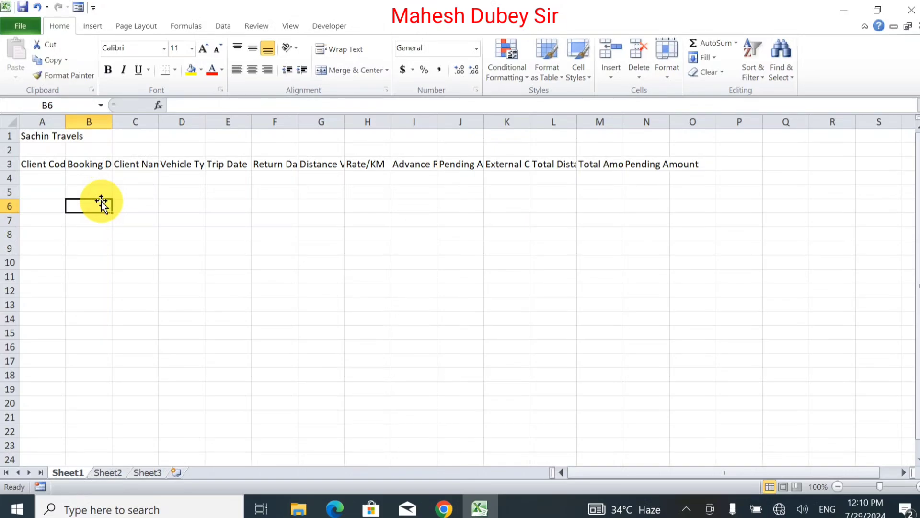
Merge A1:N1 and centre the Sachin Travels title across it
{"action": "left_click", "coordinate": [50, 139]}
{"action": "left_click_drag", "start_coordinate": [51, 139], "coordinate": [625, 136]}
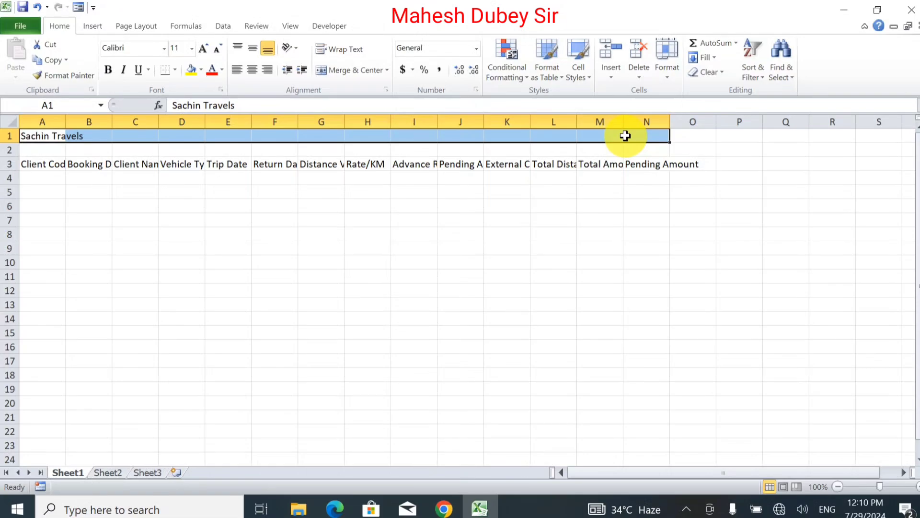
{"action": "left_click", "coordinate": [357, 70]}
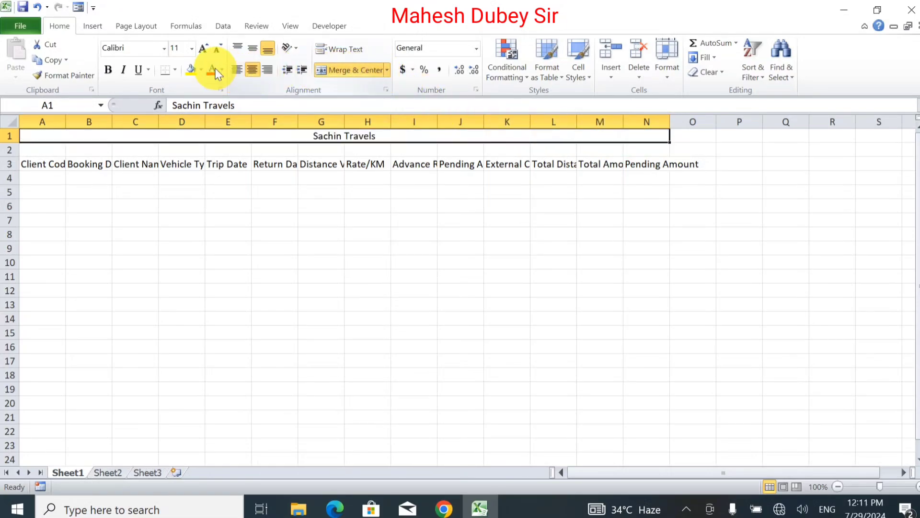
Make the title bold, 18 pt, in the Algerian font
{"action": "left_click", "coordinate": [202, 54]}
{"action": "left_click", "coordinate": [202, 54]}
{"action": "left_click", "coordinate": [203, 54]}
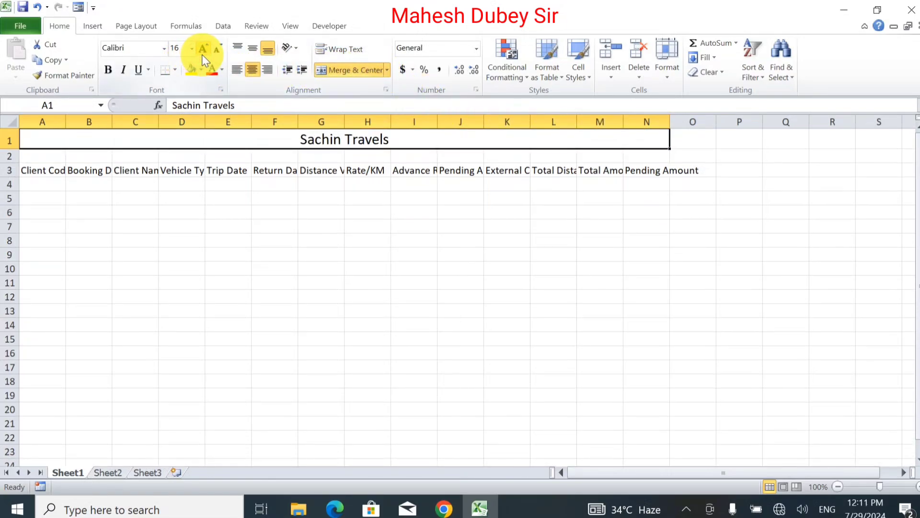
{"action": "left_click", "coordinate": [109, 69]}
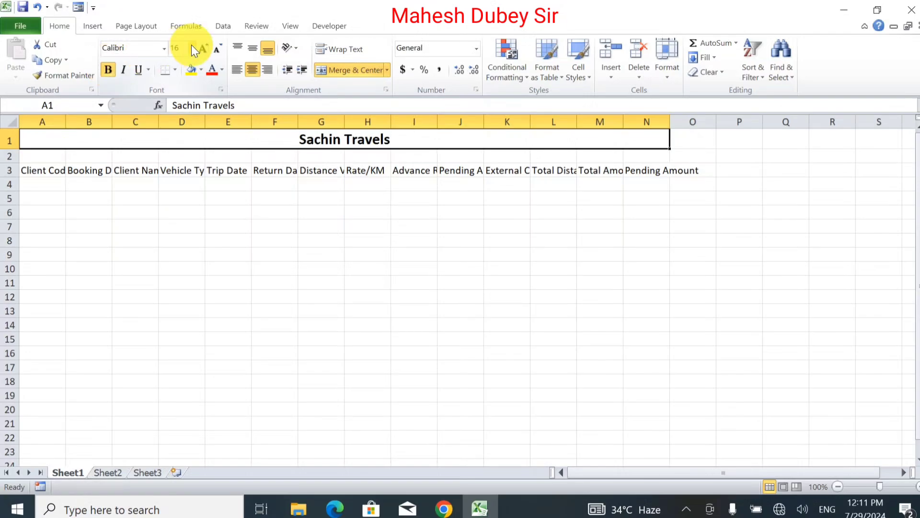
{"action": "left_click", "coordinate": [204, 48]}
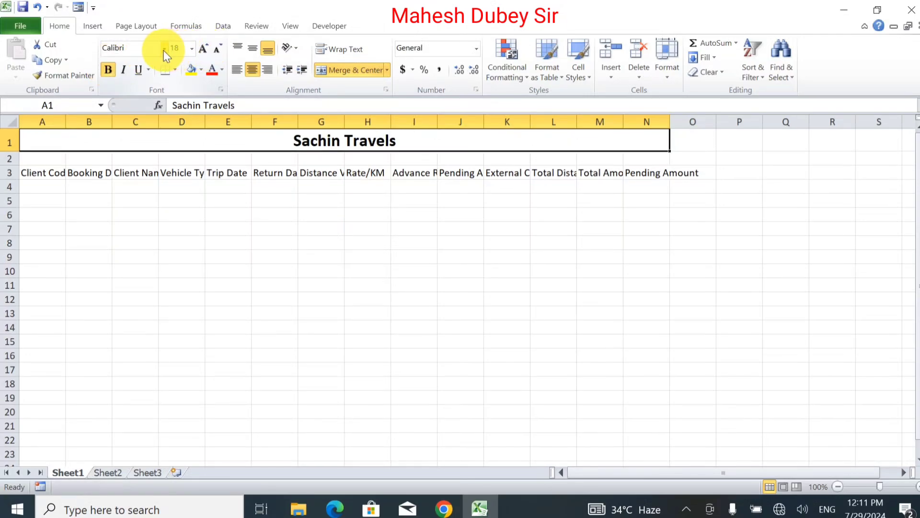
{"action": "left_click", "coordinate": [164, 48]}
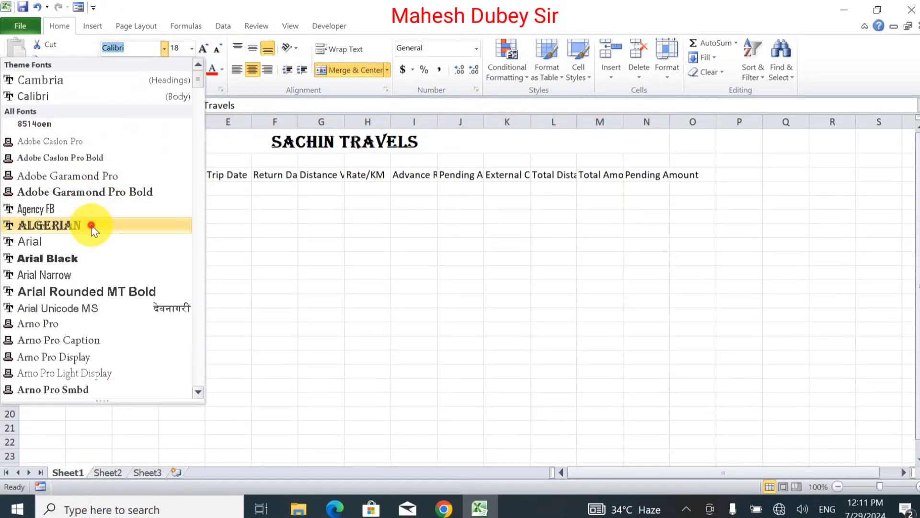
{"action": "left_click", "coordinate": [91, 225]}
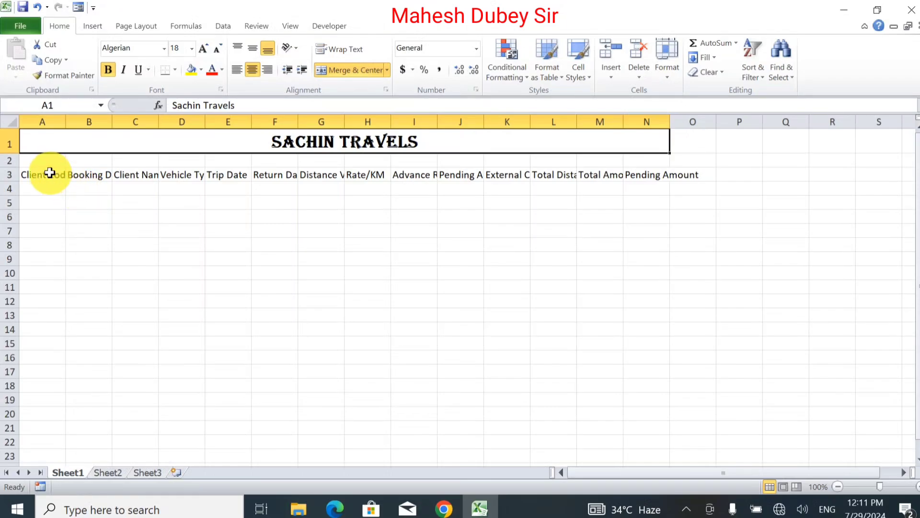
{"action": "left_click_drag", "start_coordinate": [50, 173], "coordinate": [661, 173]}
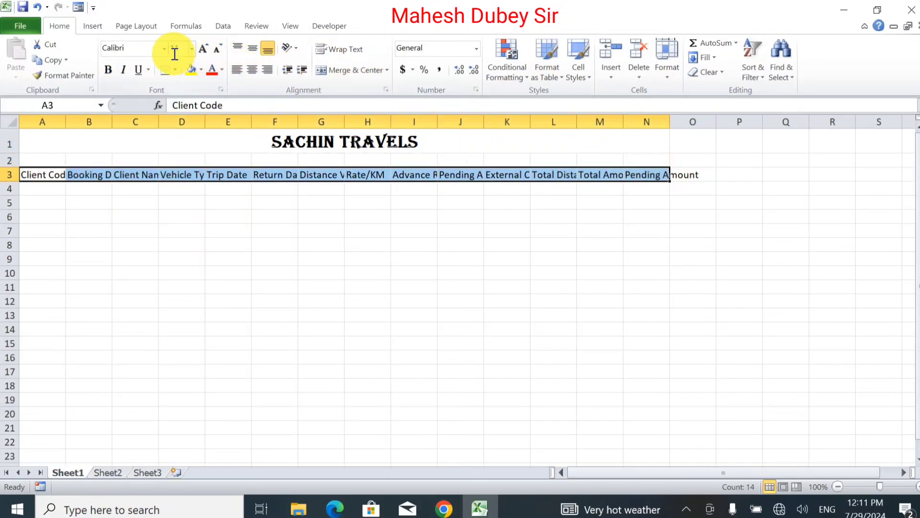
Make the Client Code to Pending Amount headers bold, 14 pt, in Arno Pro Smbd
{"action": "left_click", "coordinate": [109, 70]}
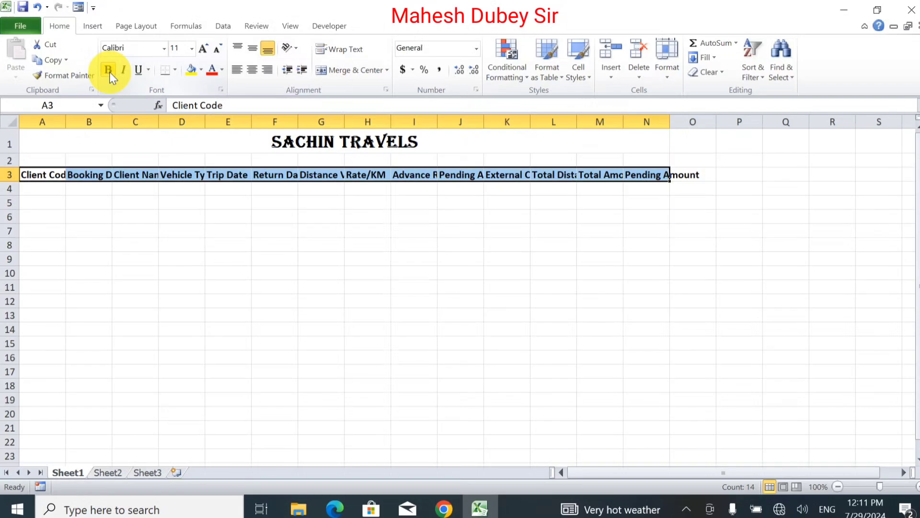
{"action": "left_click", "coordinate": [205, 50]}
{"action": "left_click", "coordinate": [205, 50]}
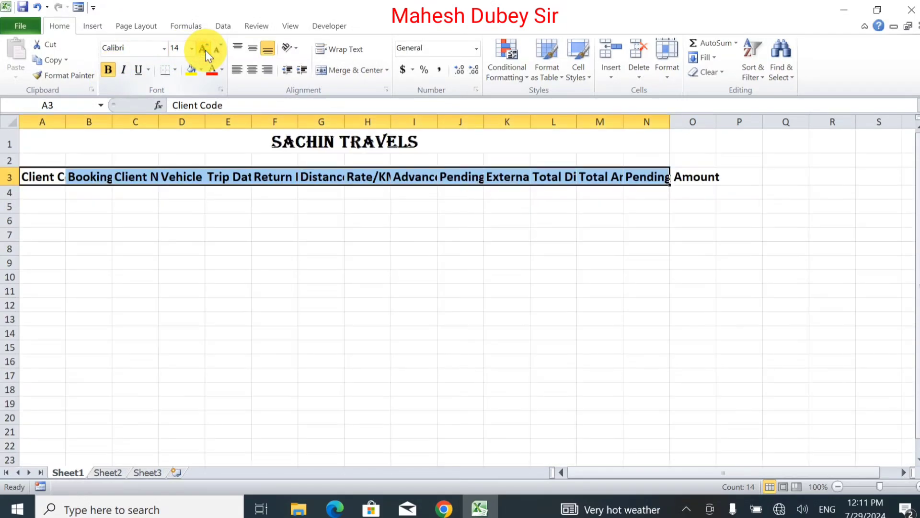
{"action": "left_click", "coordinate": [163, 49]}
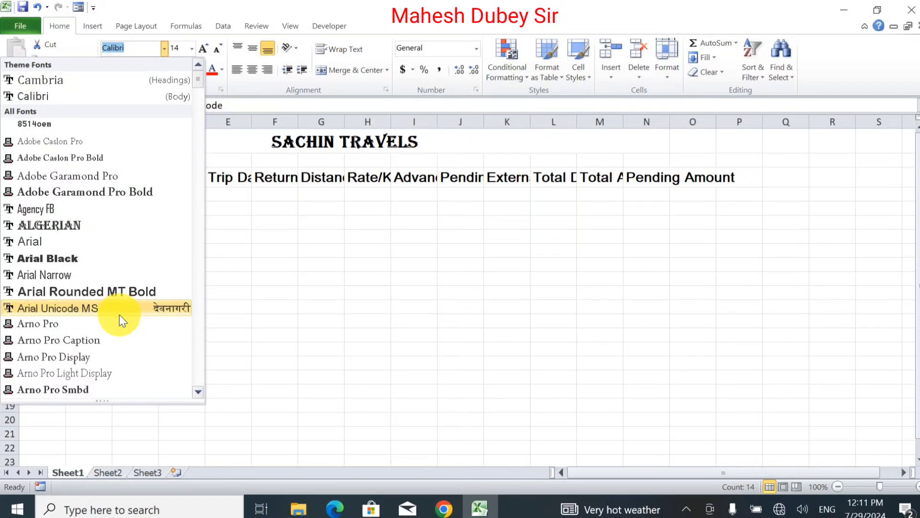
{"action": "left_click", "coordinate": [108, 390]}
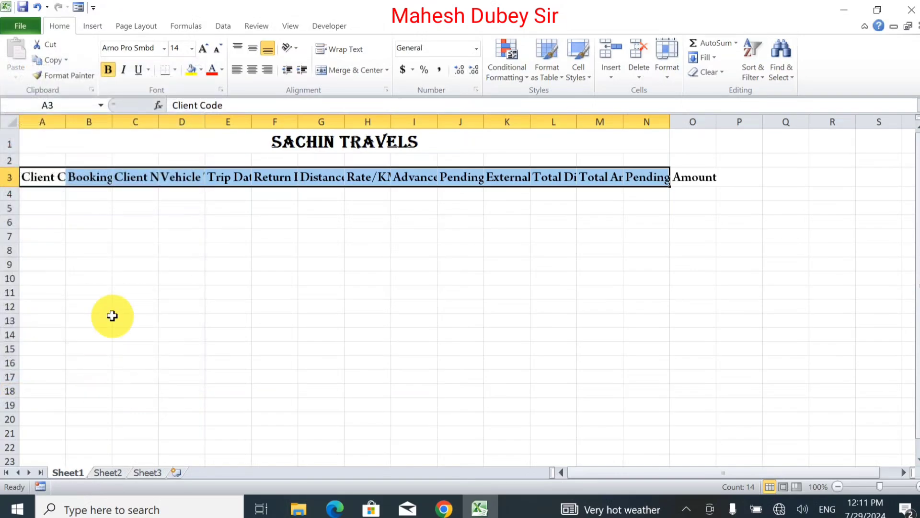
{"action": "left_click", "coordinate": [117, 305]}
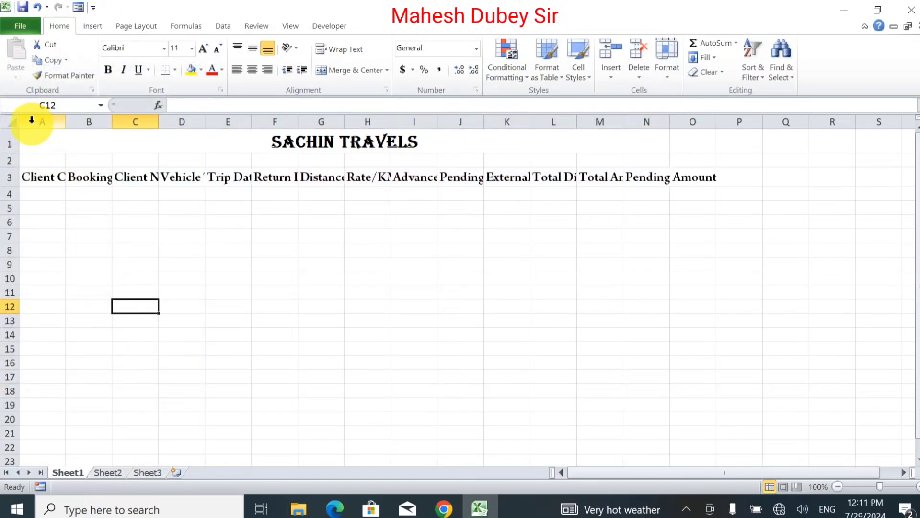
AutoFit columns A–Q to the heading text and reselect the A3:N3 header row
{"action": "mouse_move", "coordinate": [38, 122]}
{"action": "left_mouse_down"}
{"action": "mouse_move", "coordinate": [286, 104]}
{"action": "mouse_move", "coordinate": [766, 106]}
{"action": "left_mouse_up"}
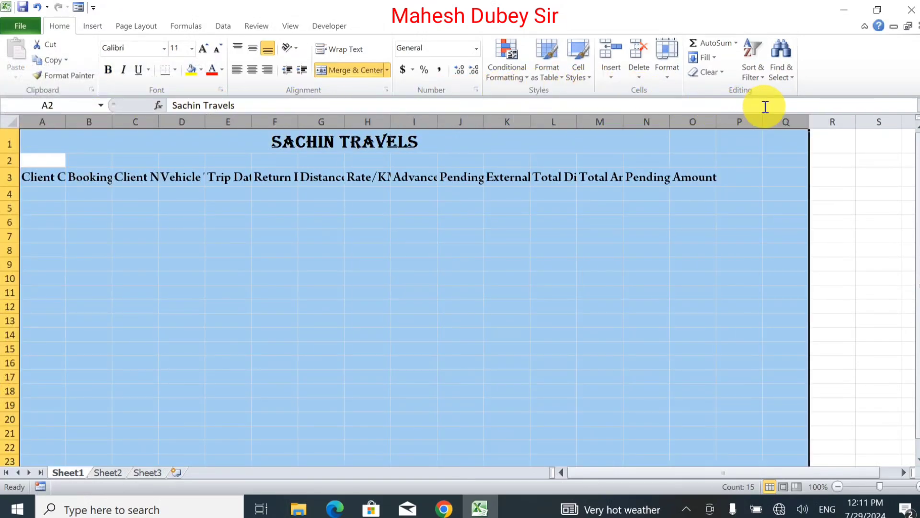
{"action": "double_click", "coordinate": [716, 120]}
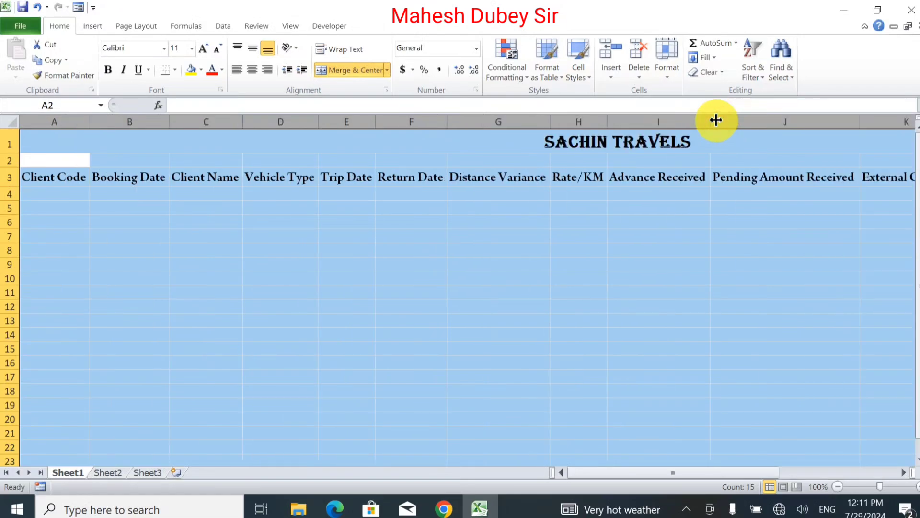
{"action": "left_click", "coordinate": [379, 305]}
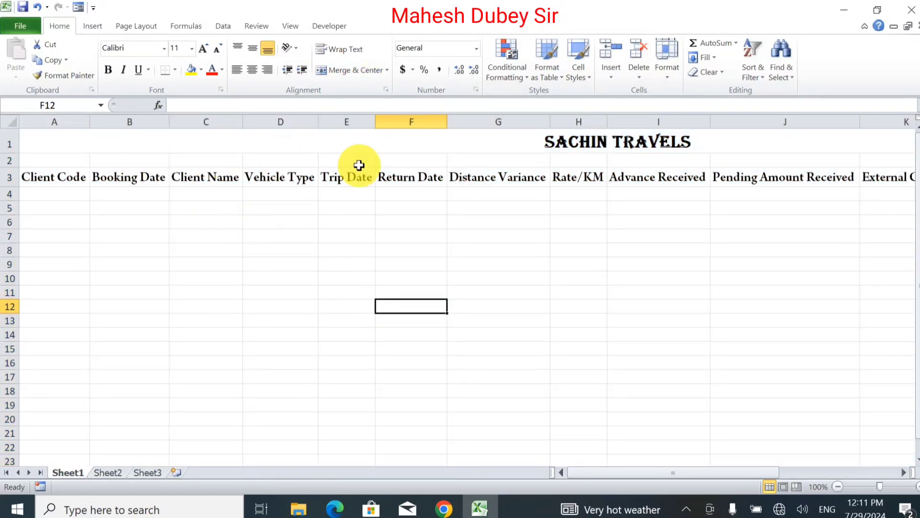
{"action": "mouse_move", "coordinate": [602, 473]}
{"action": "left_mouse_down"}
{"action": "mouse_move", "coordinate": [655, 454]}
{"action": "mouse_move", "coordinate": [431, 473]}
{"action": "left_mouse_up"}
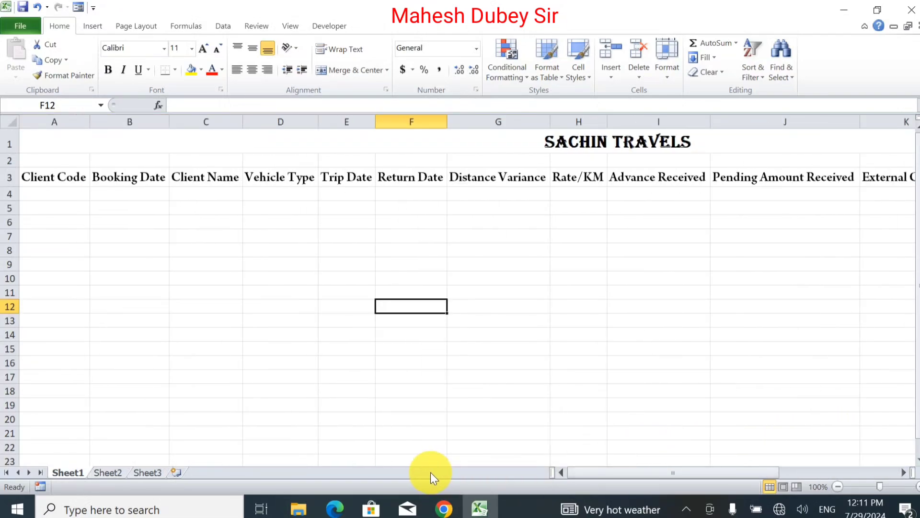
{"action": "left_click_drag", "start_coordinate": [41, 177], "coordinate": [916, 178]}
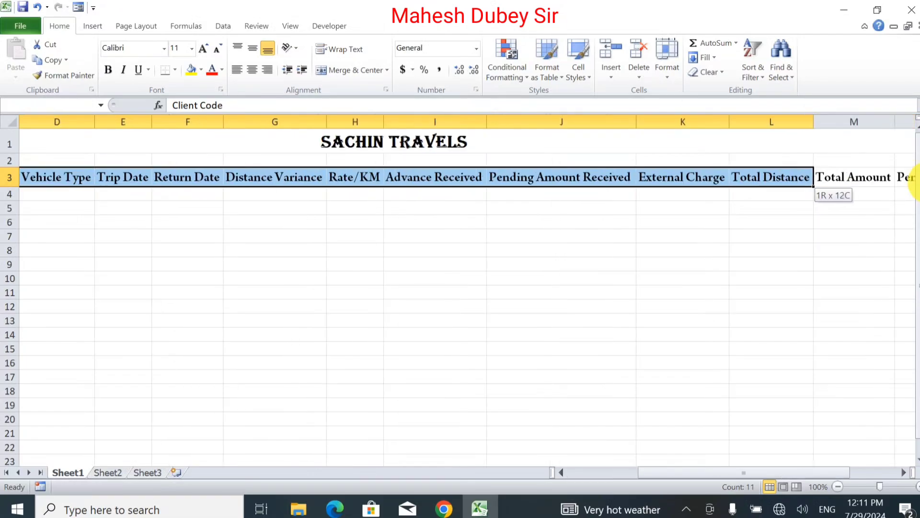
{"action": "left_click_drag", "start_coordinate": [917, 183], "coordinate": [811, 178]}
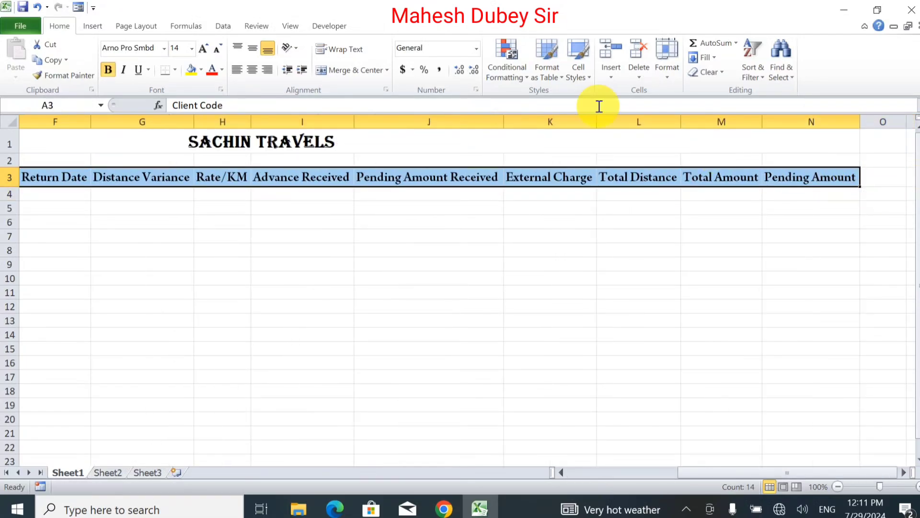
{"action": "left_click", "coordinate": [320, 26]}
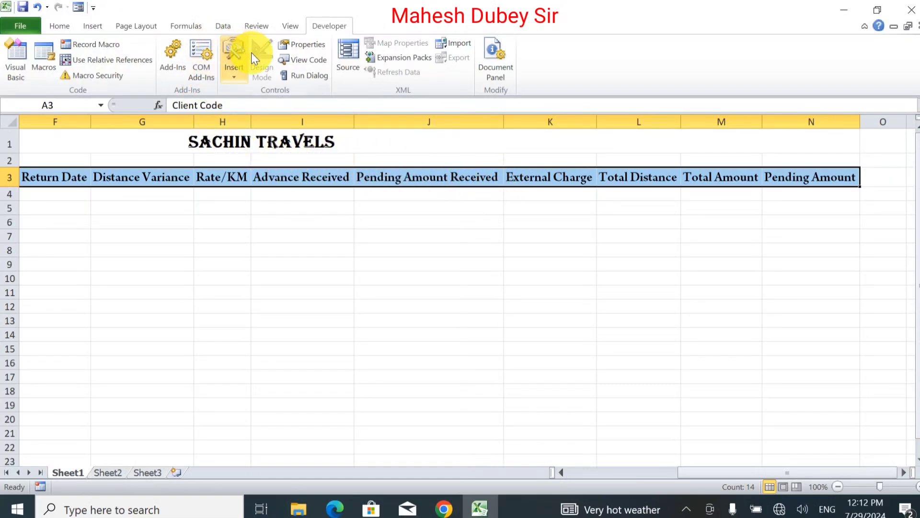
Give the A3:N3 headers a tan fill colour and red font colour
{"action": "left_click", "coordinate": [231, 75]}
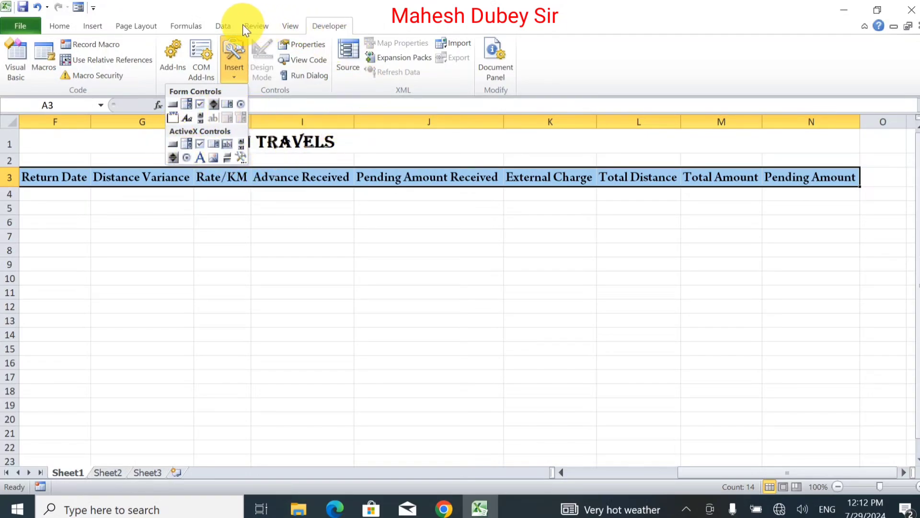
{"action": "left_click", "coordinate": [66, 28]}
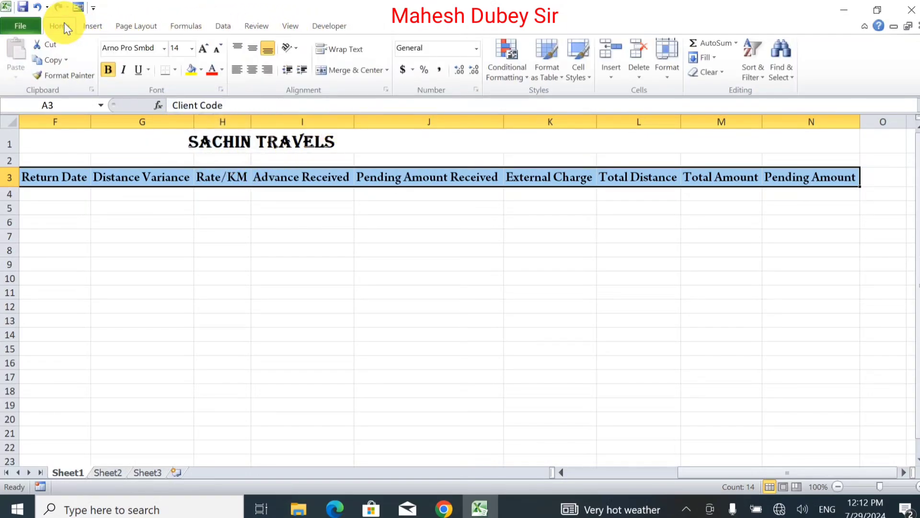
{"action": "left_click", "coordinate": [200, 70]}
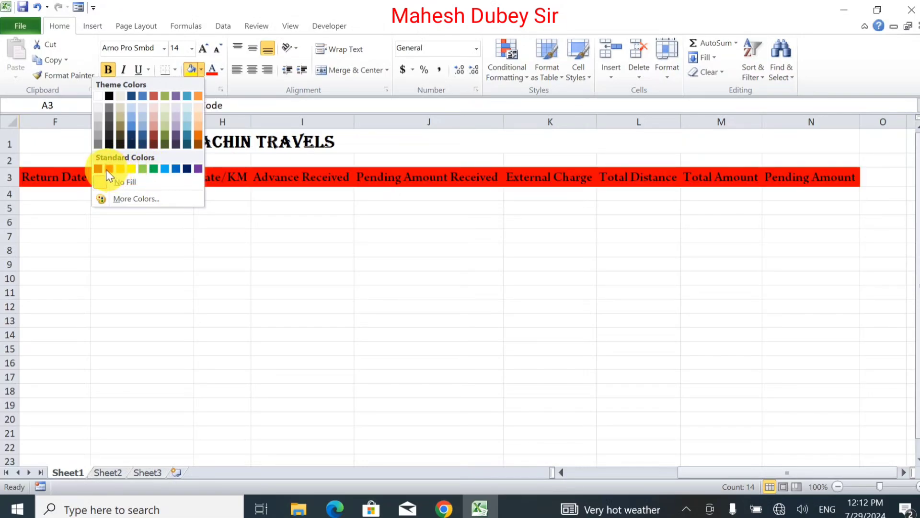
{"action": "left_click", "coordinate": [121, 111]}
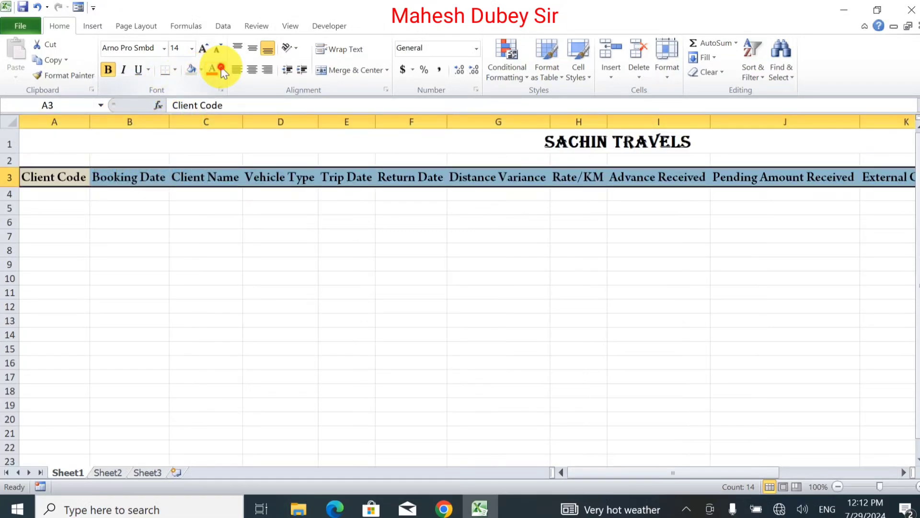
{"action": "left_click", "coordinate": [220, 67]}
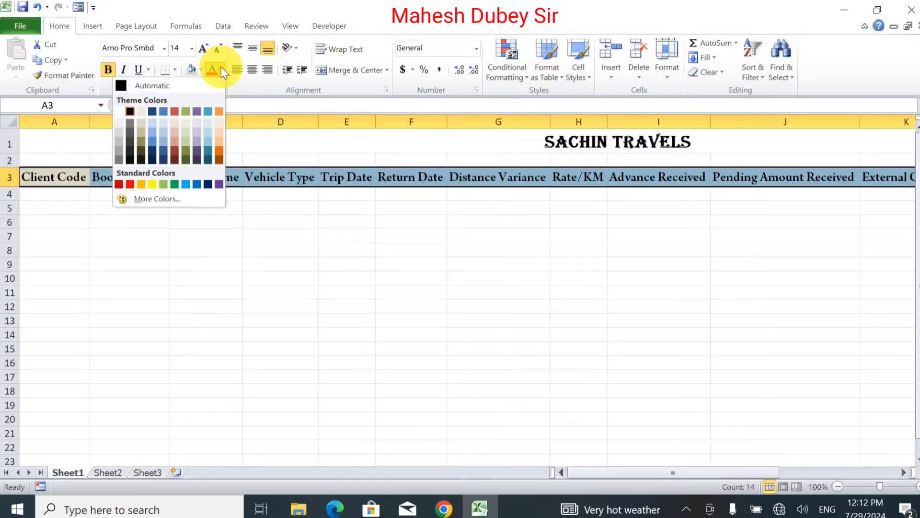
{"action": "left_click", "coordinate": [121, 184]}
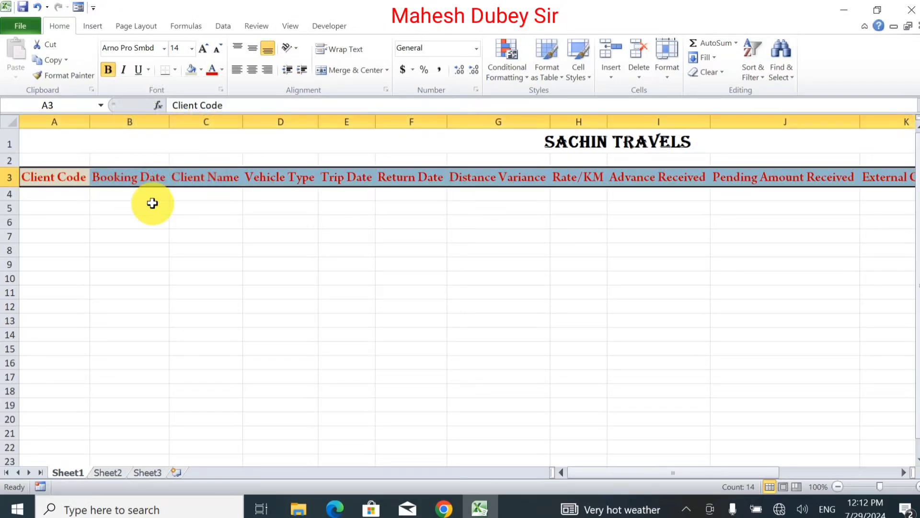
{"action": "left_click", "coordinate": [227, 252]}
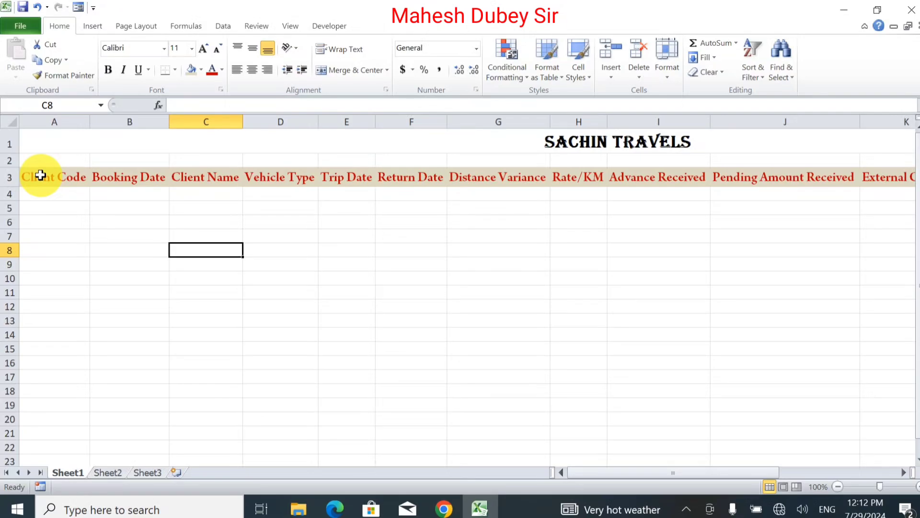
Apply All Borders to the table range A3:N161
{"action": "left_click_drag", "start_coordinate": [40, 175], "coordinate": [795, 261]}
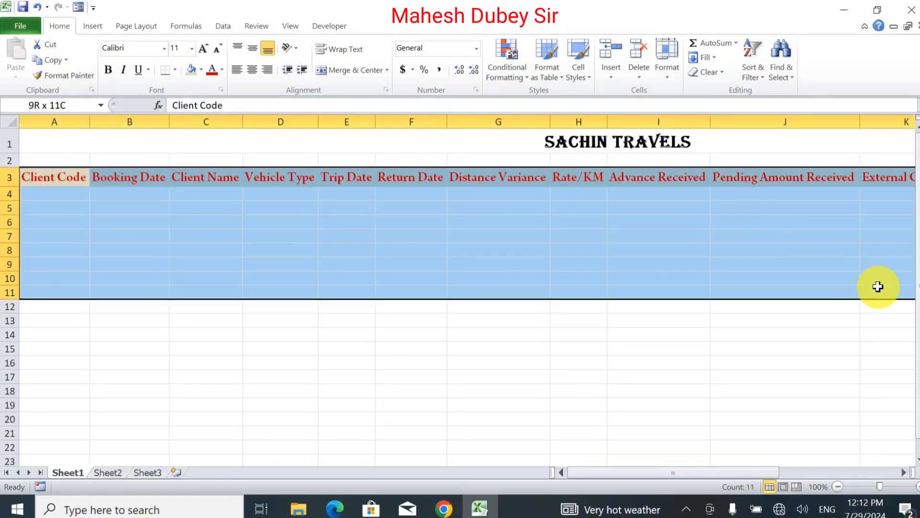
{"action": "mouse_move", "coordinate": [795, 260]}
{"action": "left_mouse_down"}
{"action": "mouse_move", "coordinate": [728, 380]}
{"action": "mouse_move", "coordinate": [825, 509]}
{"action": "left_mouse_up"}
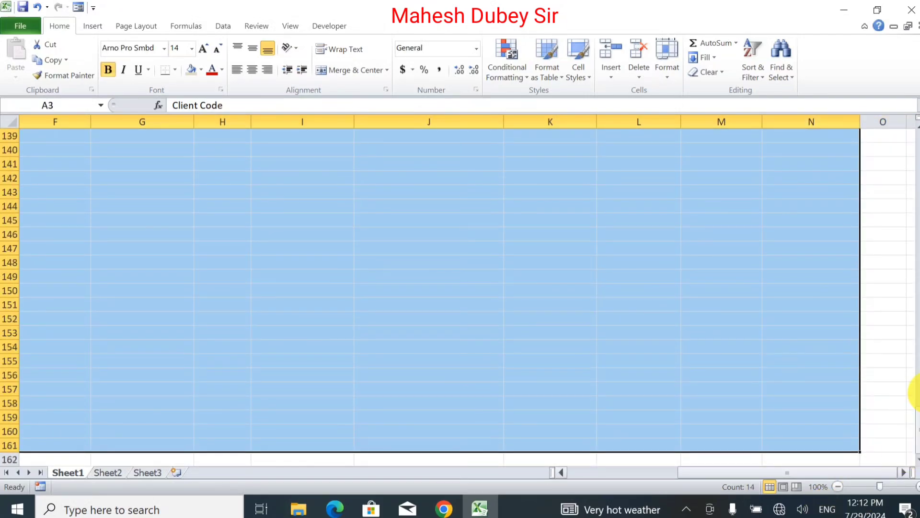
{"action": "left_click_drag", "start_coordinate": [914, 429], "coordinate": [902, 102]}
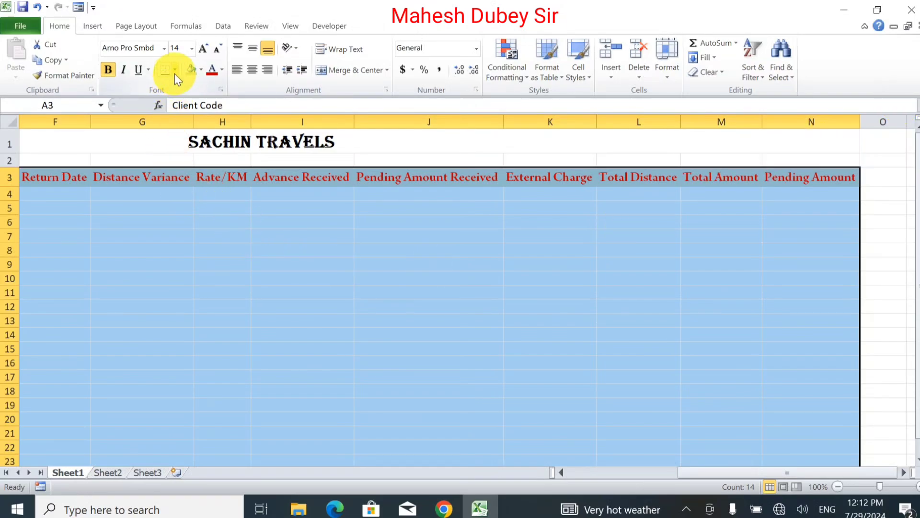
{"action": "left_click", "coordinate": [175, 74]}
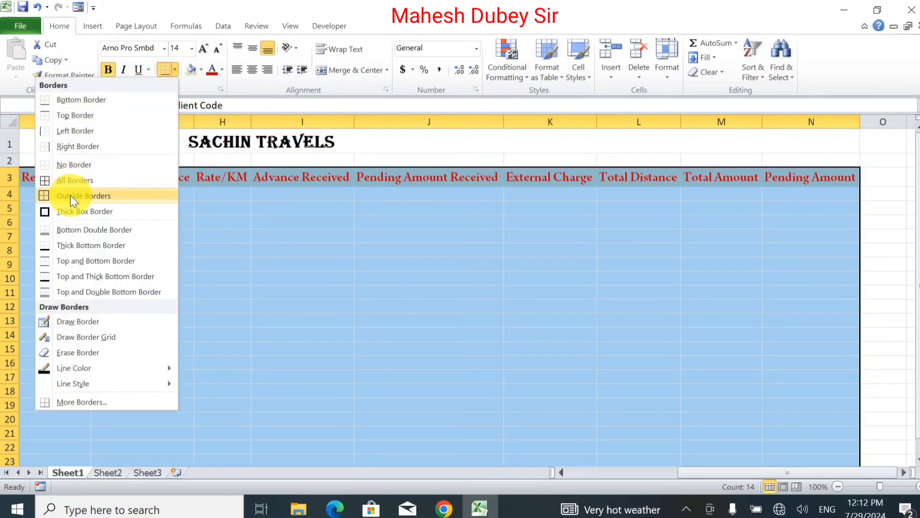
{"action": "left_click", "coordinate": [86, 178]}
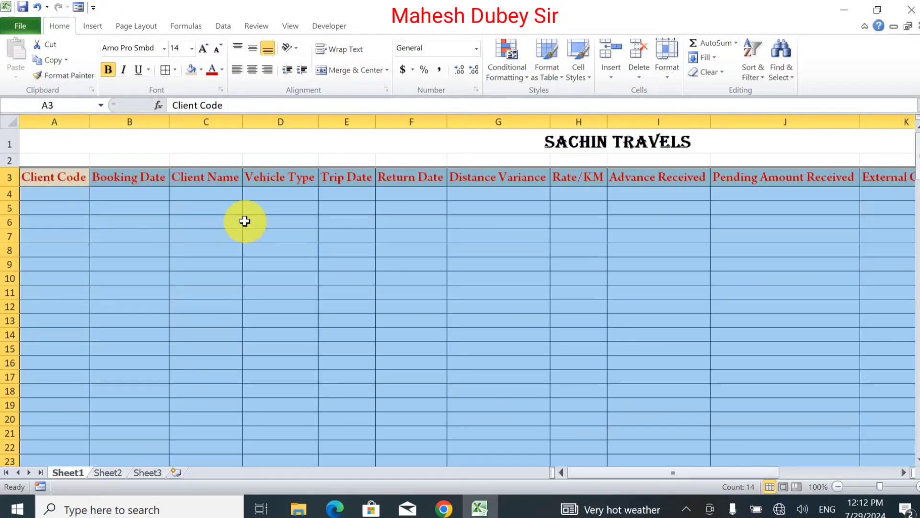
{"action": "left_click", "coordinate": [310, 272]}
Select the row 3 header cells and apply Middle Align to centre them vertically
{"action": "left_click", "coordinate": [38, 178]}
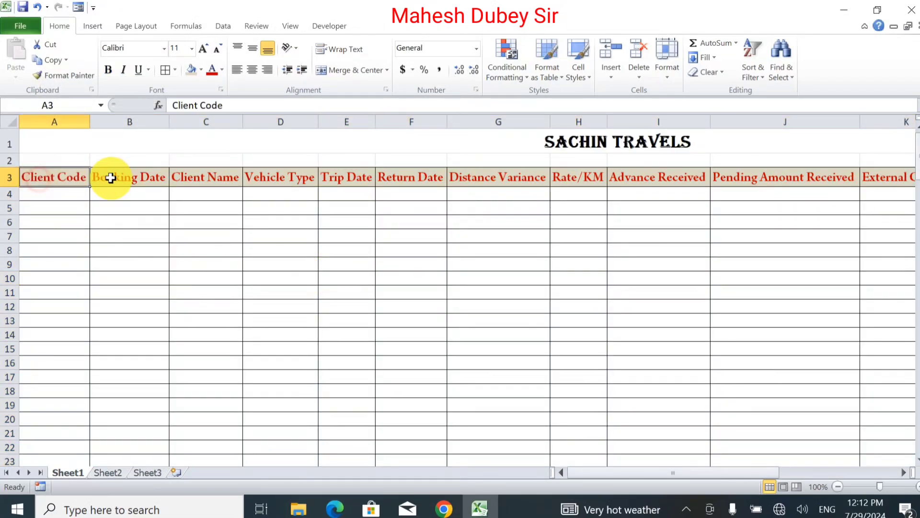
{"action": "left_click_drag", "start_coordinate": [111, 177], "coordinate": [915, 177]}
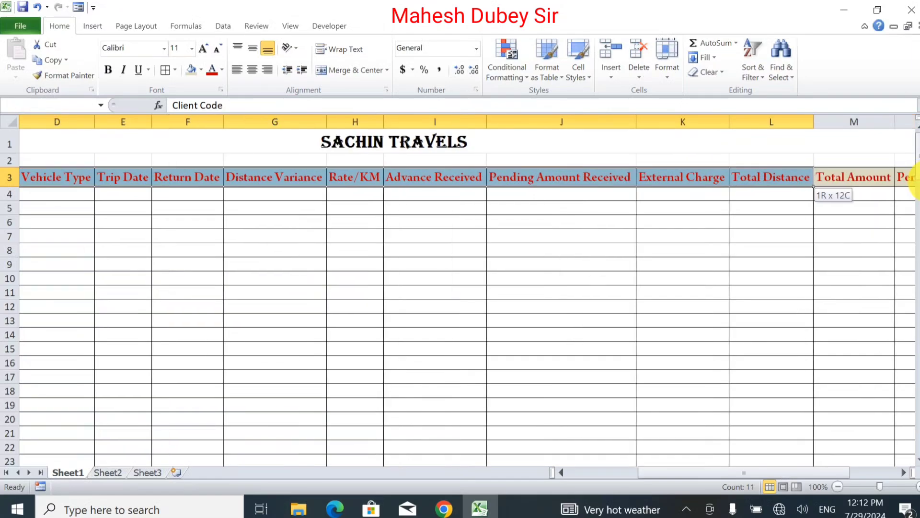
{"action": "left_click_drag", "start_coordinate": [915, 177], "coordinate": [801, 176]}
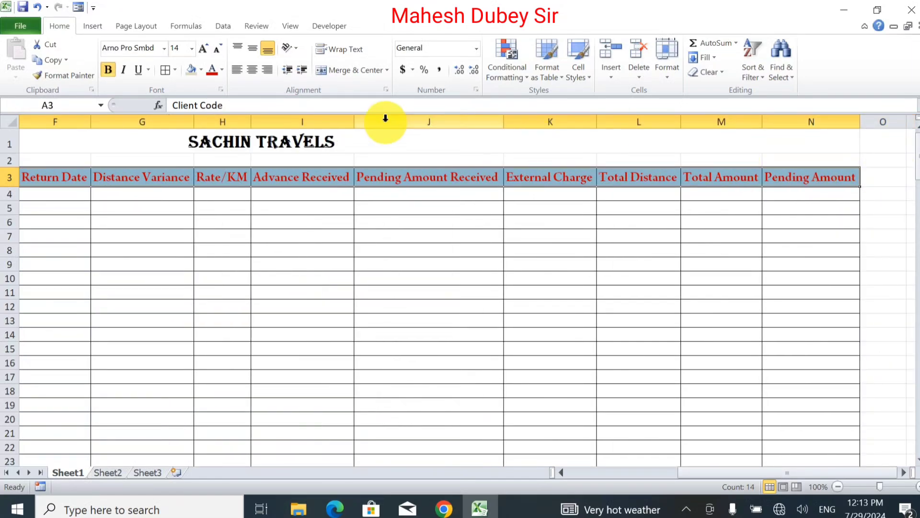
{"action": "left_click", "coordinate": [251, 47]}
Reselect the header row from Client Code through column N
{"action": "left_click", "coordinate": [330, 288]}
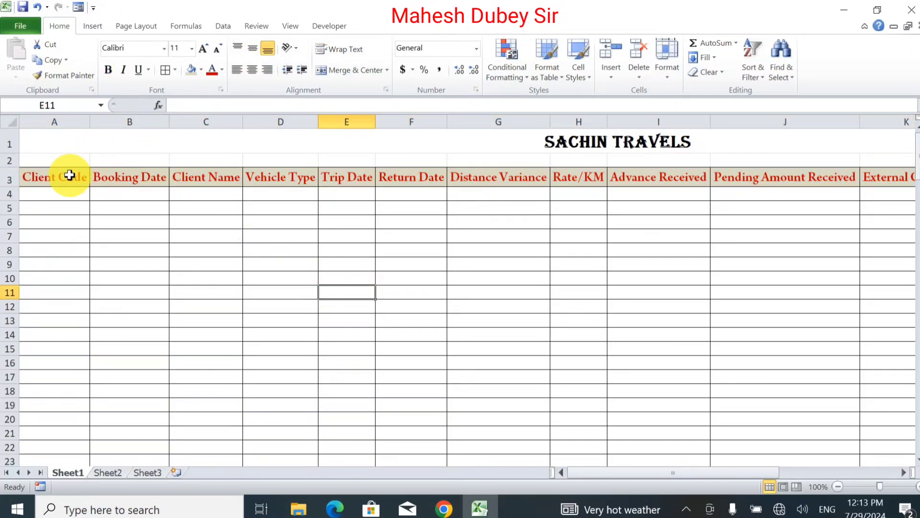
{"action": "left_click_drag", "start_coordinate": [69, 175], "coordinate": [819, 174]}
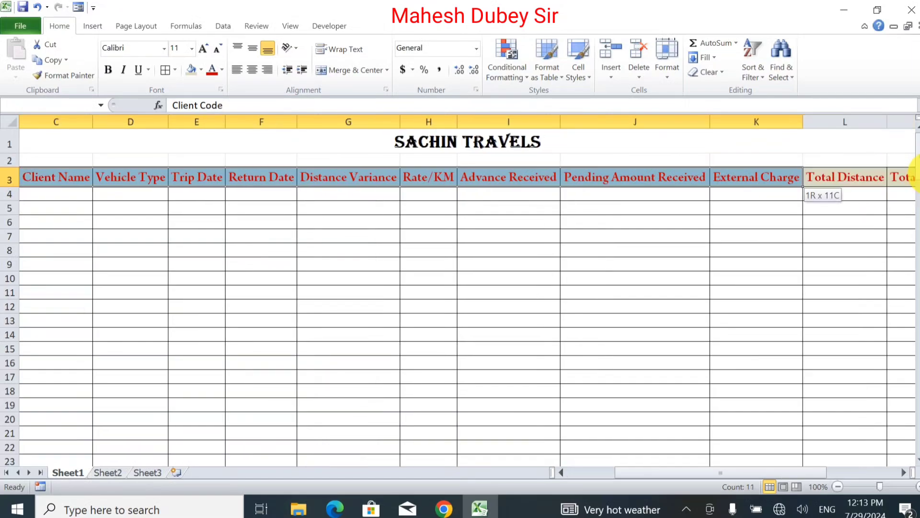
{"action": "left_click_drag", "start_coordinate": [818, 174], "coordinate": [828, 176]}
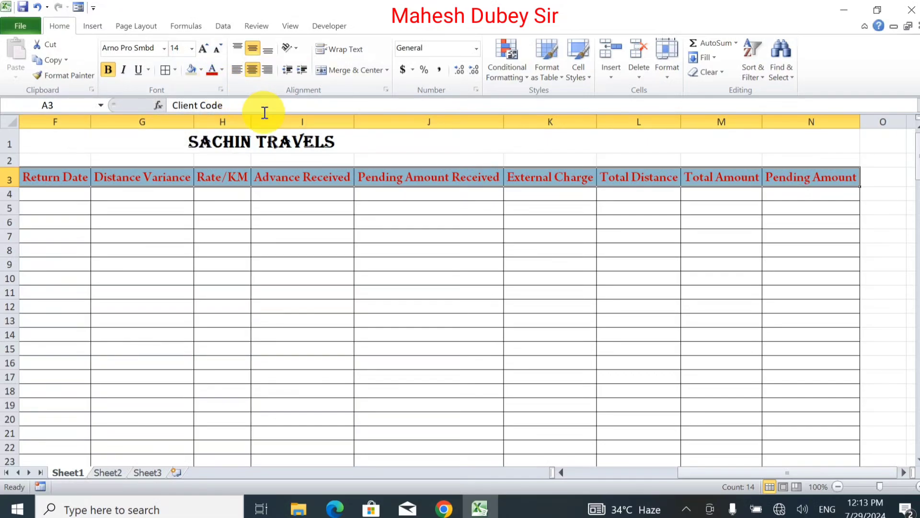
{"action": "left_click", "coordinate": [494, 79]}
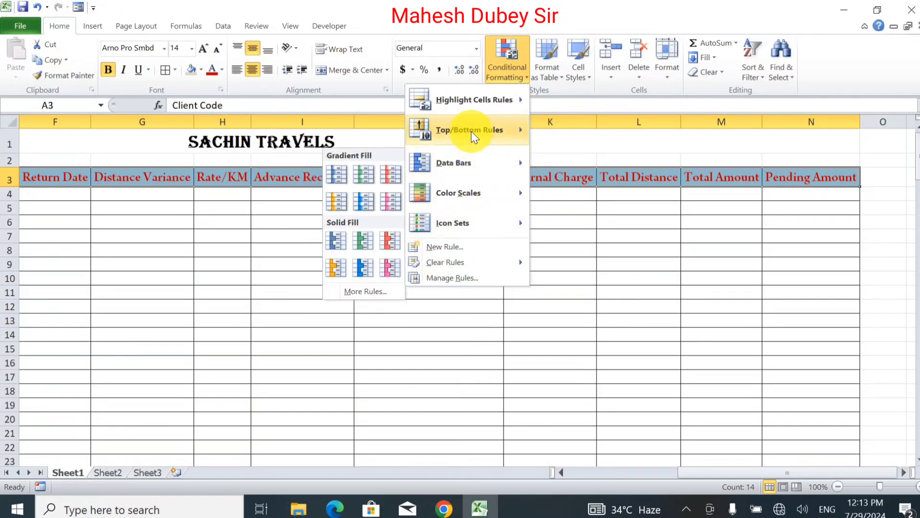
{"action": "mouse_move", "coordinate": [469, 129]}
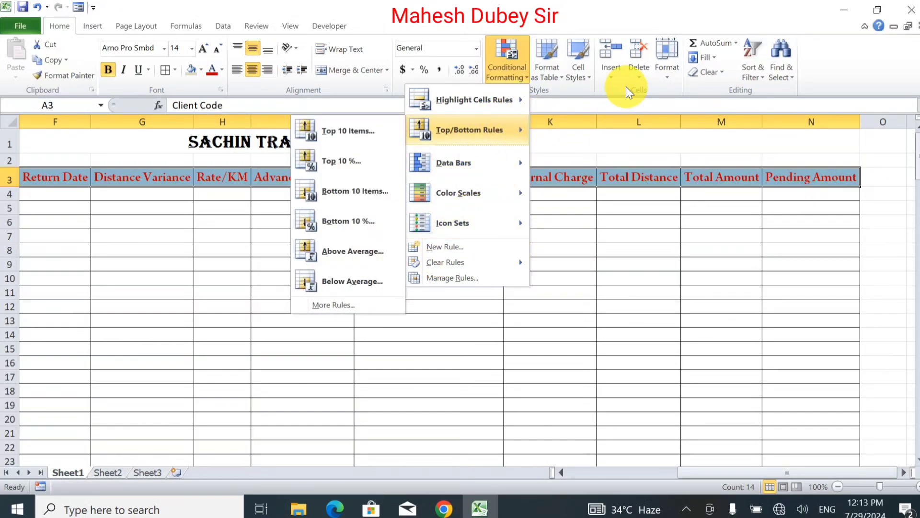
{"action": "left_click", "coordinate": [649, 221]}
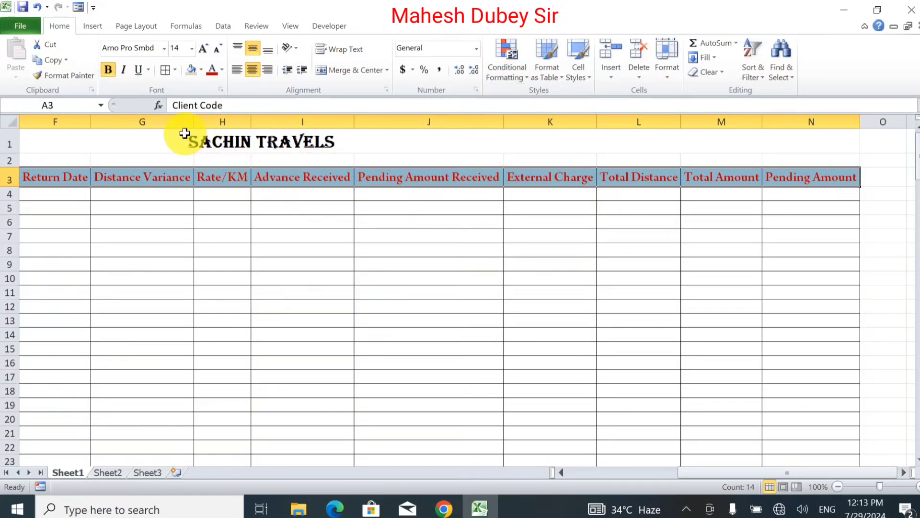
{"action": "left_click", "coordinate": [181, 220]}
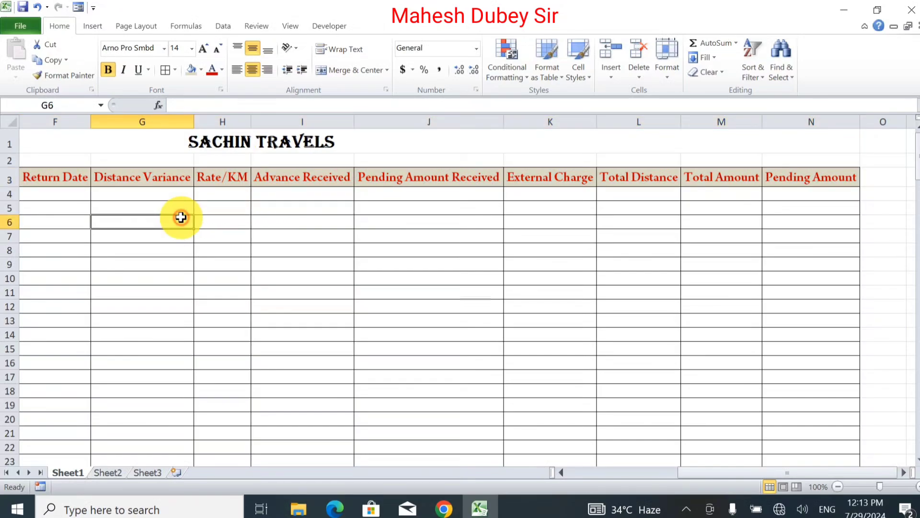
Enter client code 1001 in cell A4, correcting the mistyped 001
{"action": "left_click", "coordinate": [625, 475]}
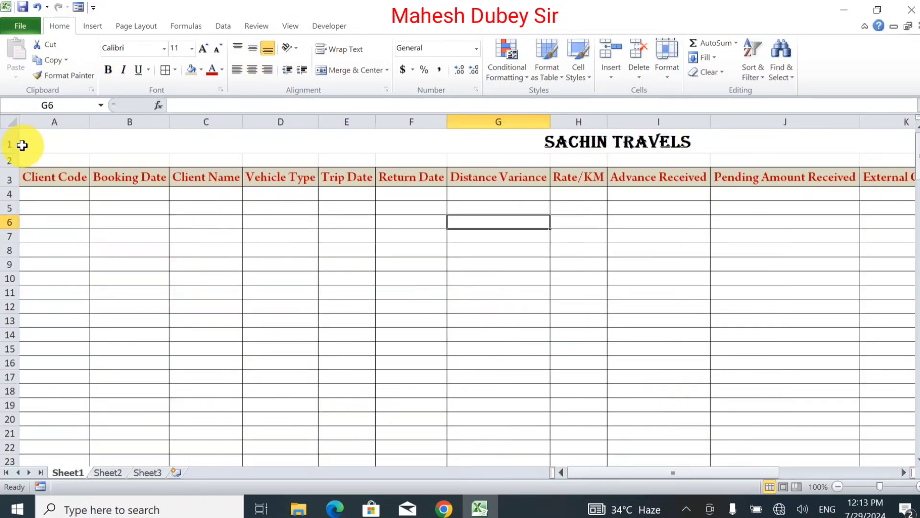
{"action": "left_click", "coordinate": [41, 192]}
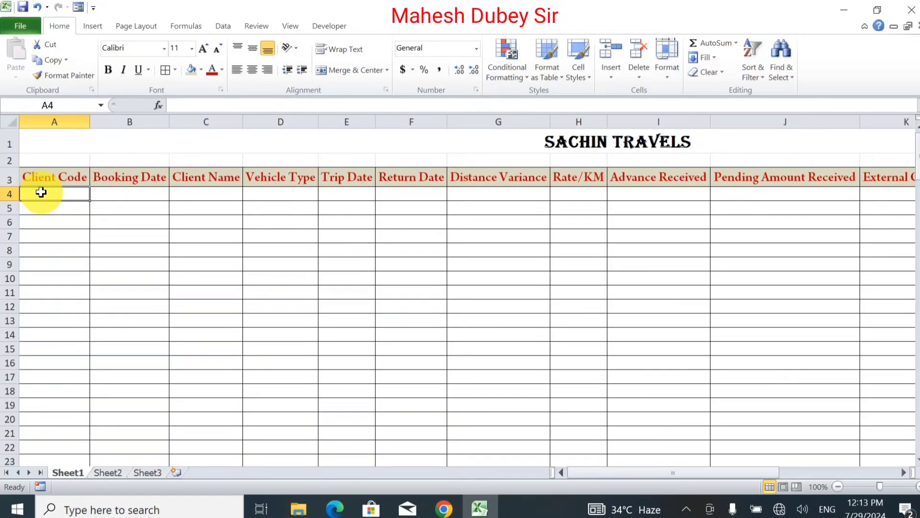
{"action": "type", "text": "001"}
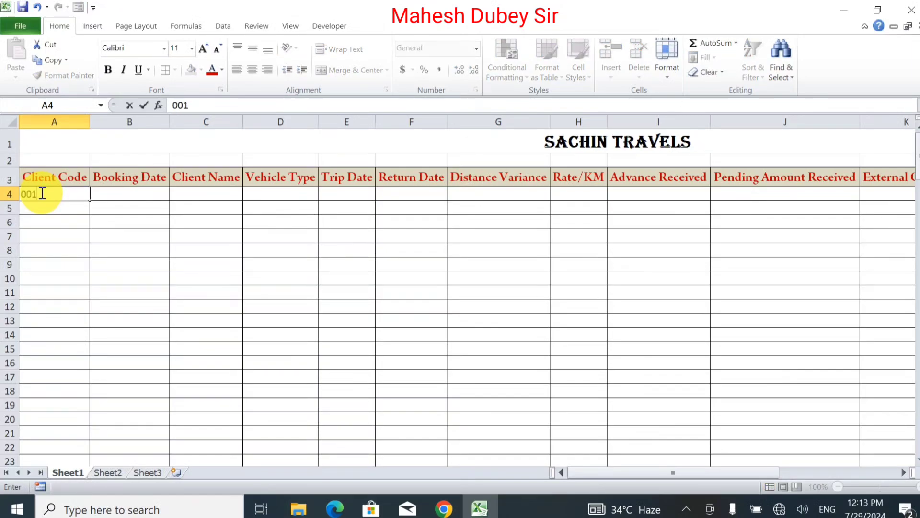
{"action": "key", "text": "Tab"}
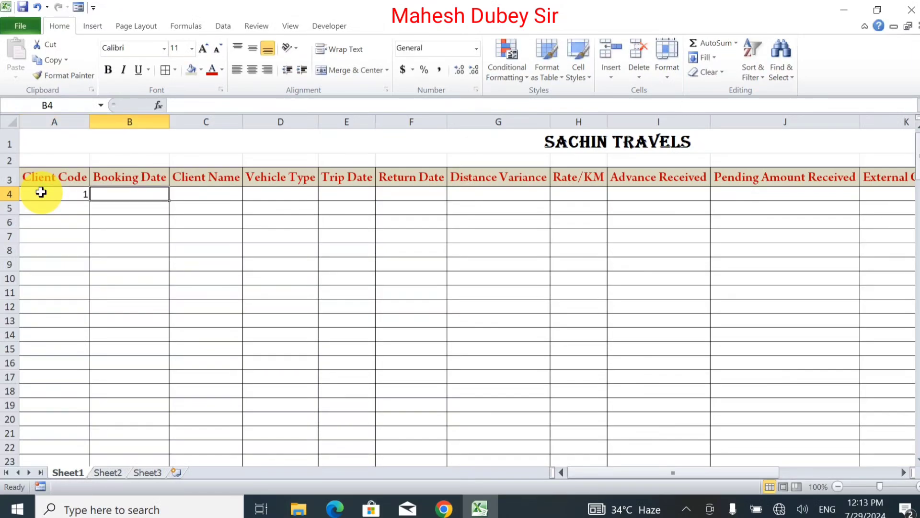
{"action": "left_click", "coordinate": [41, 191]}
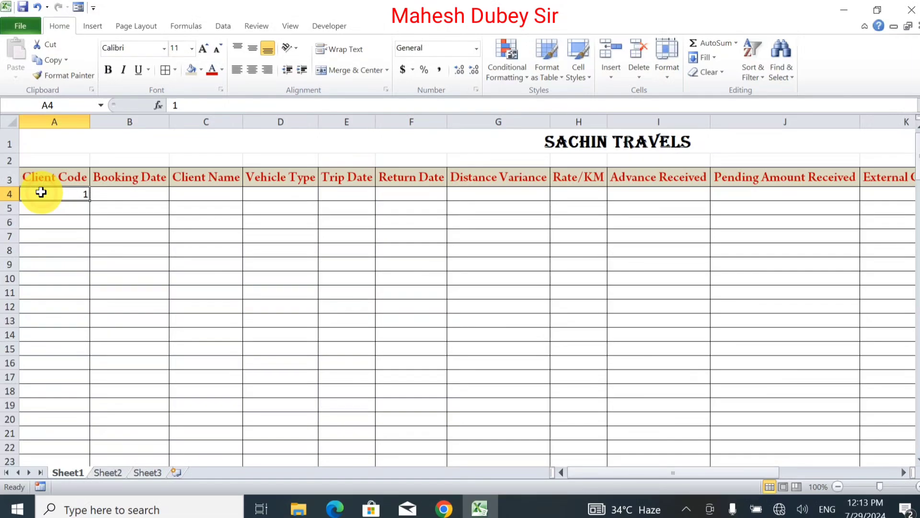
{"action": "type", "text": "1001"}
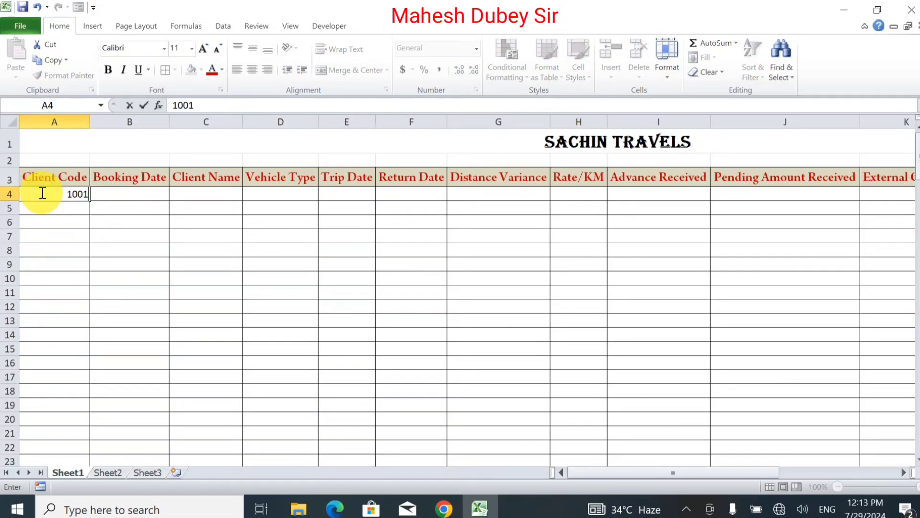
{"action": "key", "text": "Tab"}
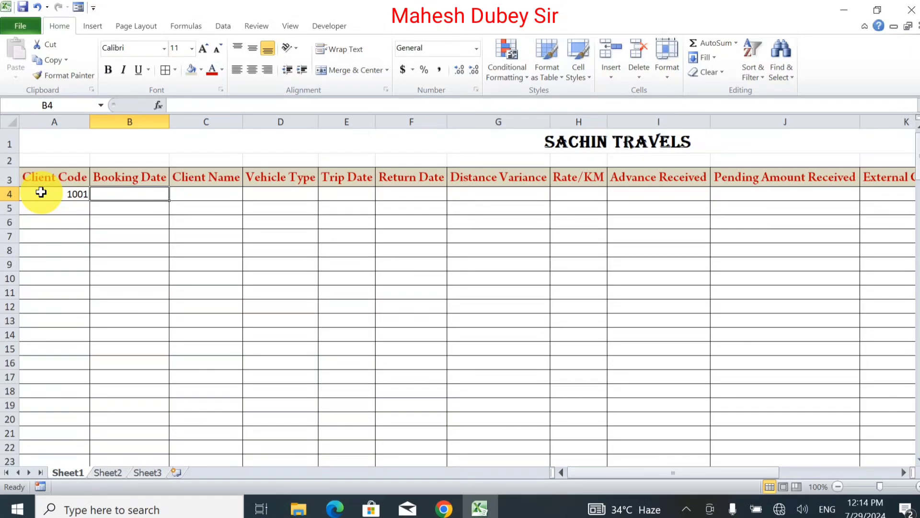
Fill B4:D4 with booking date 07/29/2024, the client's name and Tata Safari
{"action": "type", "text": "07/"}
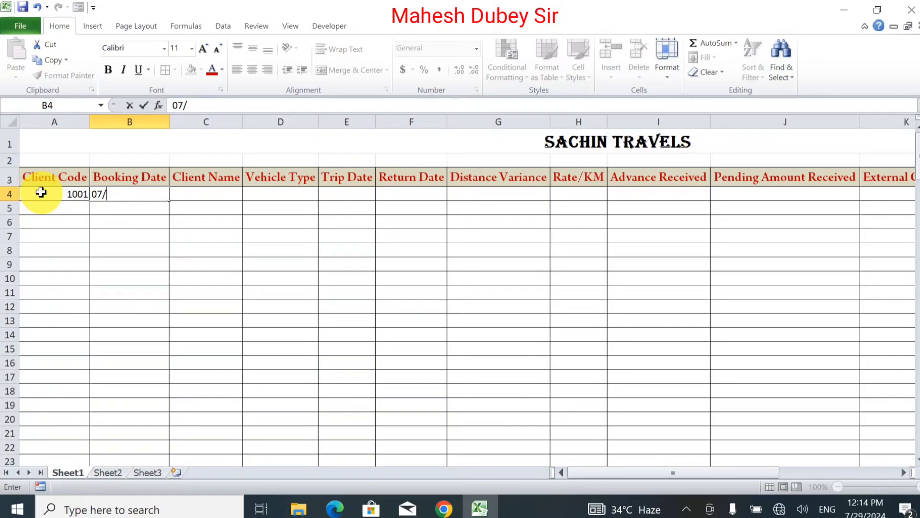
{"action": "type", "text": "29/"}
{"action": "type", "text": "20"}
{"action": "type", "text": "24"}
{"action": "key", "text": "Tab"}
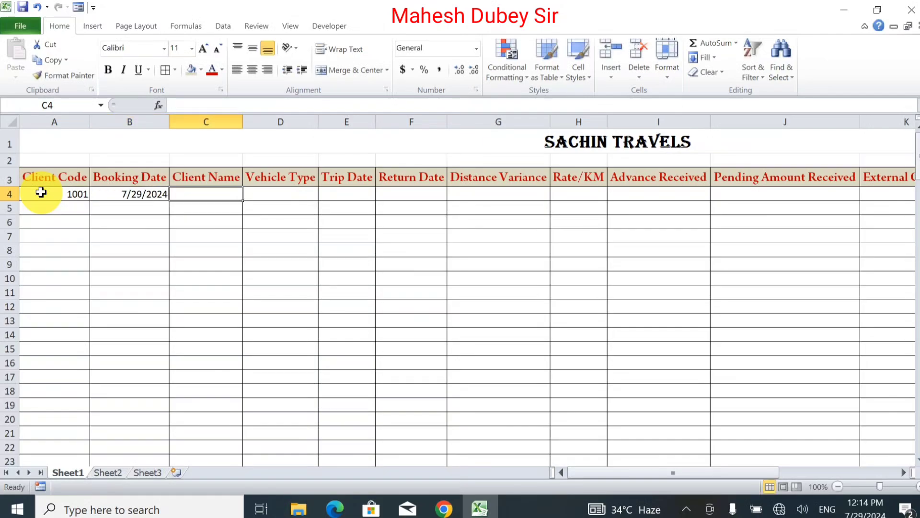
{"action": "type", "text": "R"}
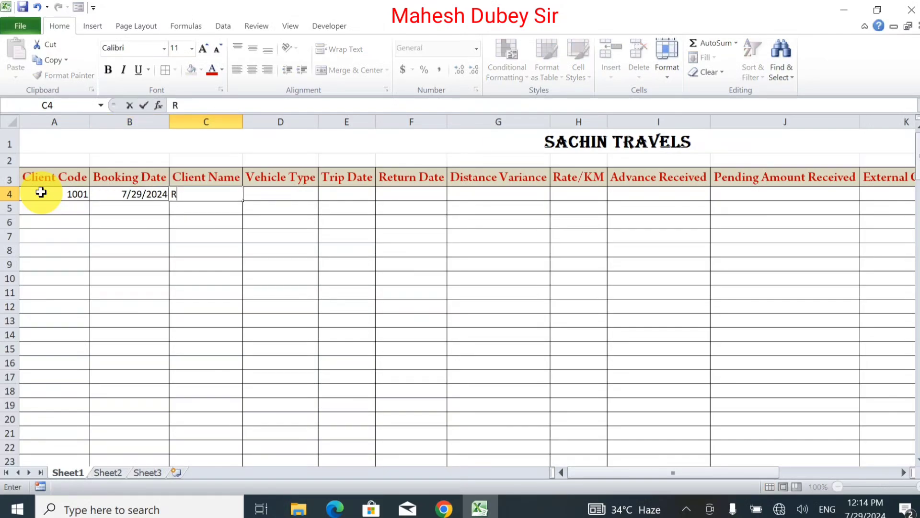
{"action": "type", "text": "amesh "}
{"action": "type", "text": "Ra"}
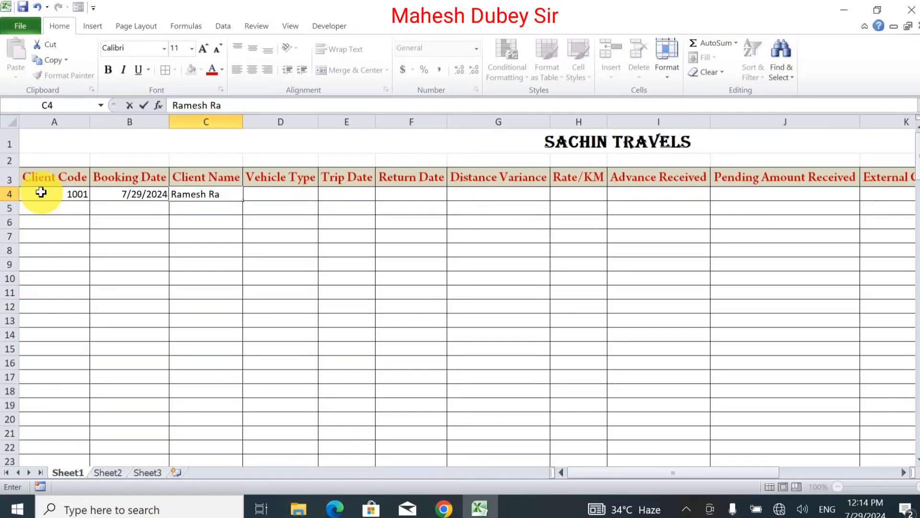
{"action": "key", "text": "BackSpace"}
{"action": "key", "text": "BackSpace"}
{"action": "type", "text": "Ra"}
{"action": "type", "text": "j"}
{"action": "key", "text": "Tab"}
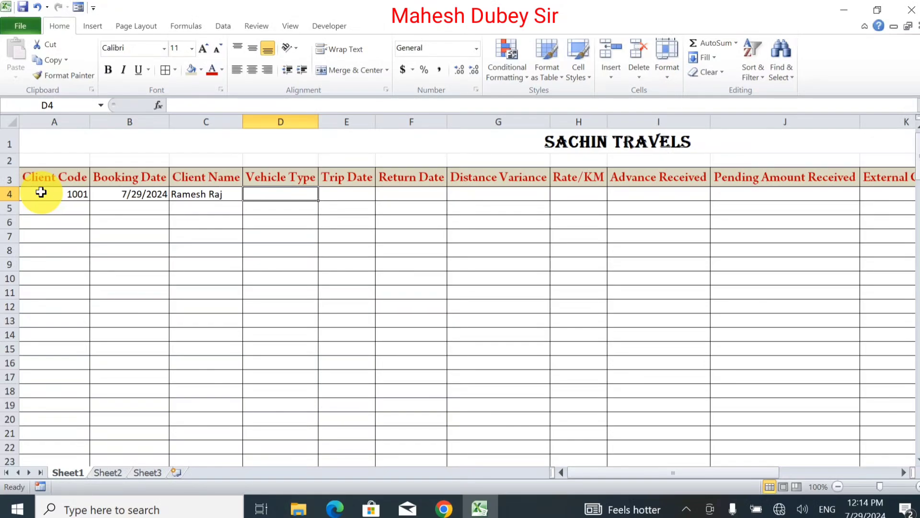
{"action": "type", "text": "Tata "}
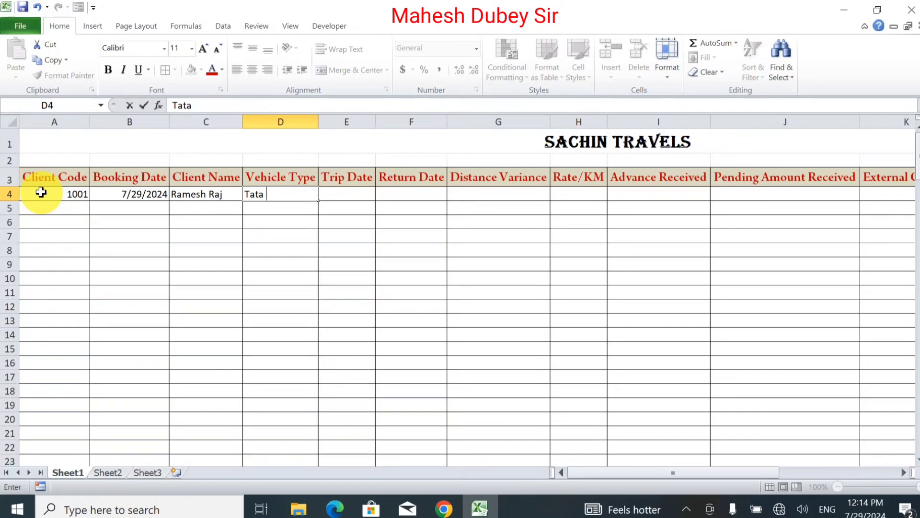
{"action": "type", "text": "Safari"}
{"action": "key", "text": "Tab"}
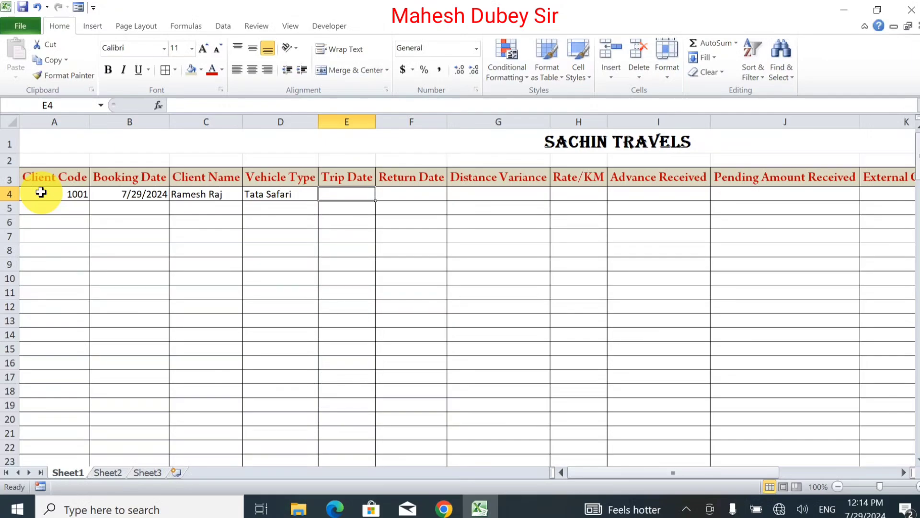
Enter 01/08/2024, 20/08/2024, 50 KM, rate 5 and advance 100 across E4:I4
{"action": "type", "text": "01/"}
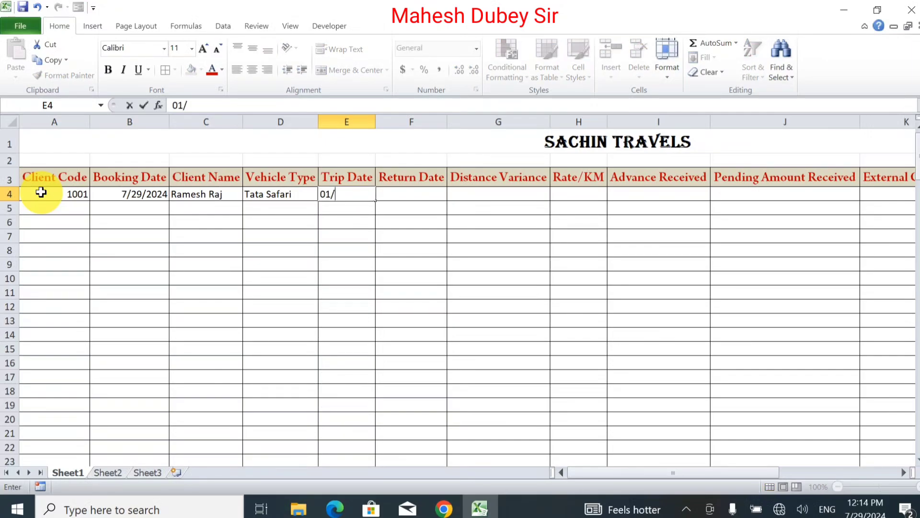
{"action": "type", "text": "08/20"}
{"action": "type", "text": "24"}
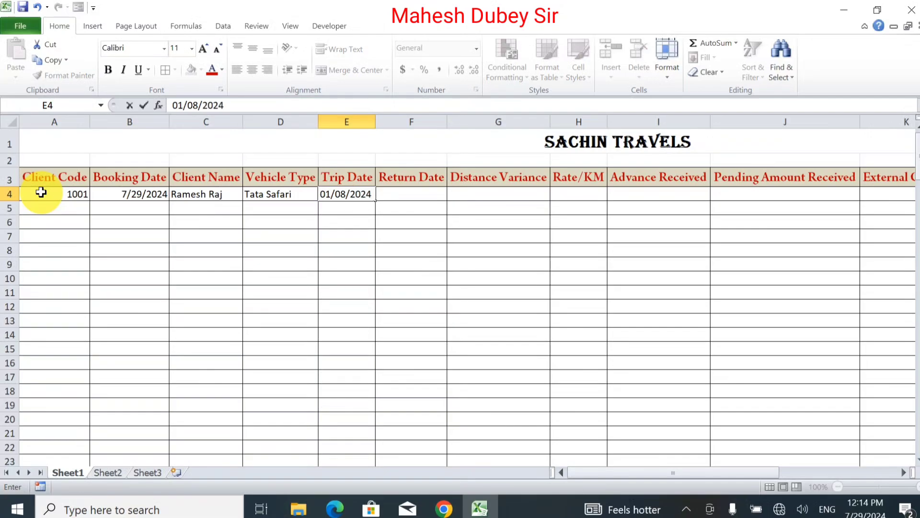
{"action": "key", "text": "Tab"}
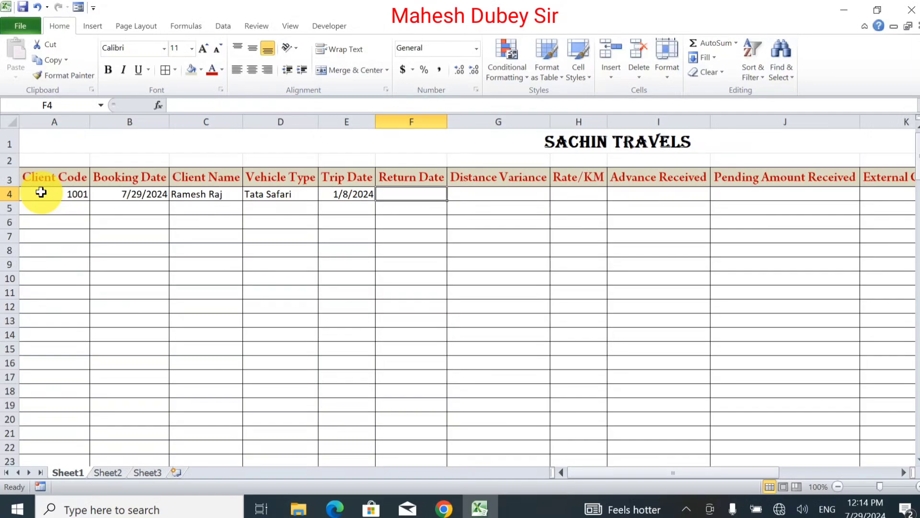
{"action": "type", "text": "2"}
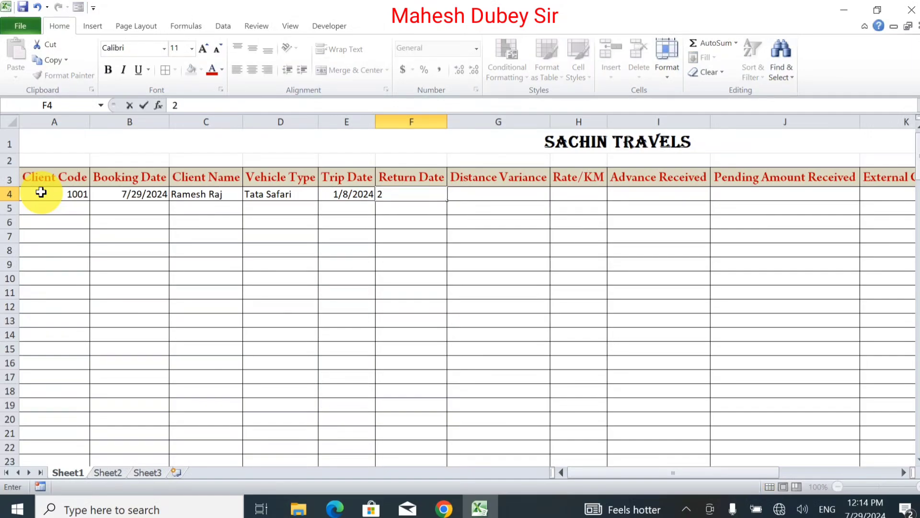
{"action": "type", "text": "0/"}
{"action": "type", "text": "08/2"}
{"action": "type", "text": "024"}
{"action": "key", "text": "Tab"}
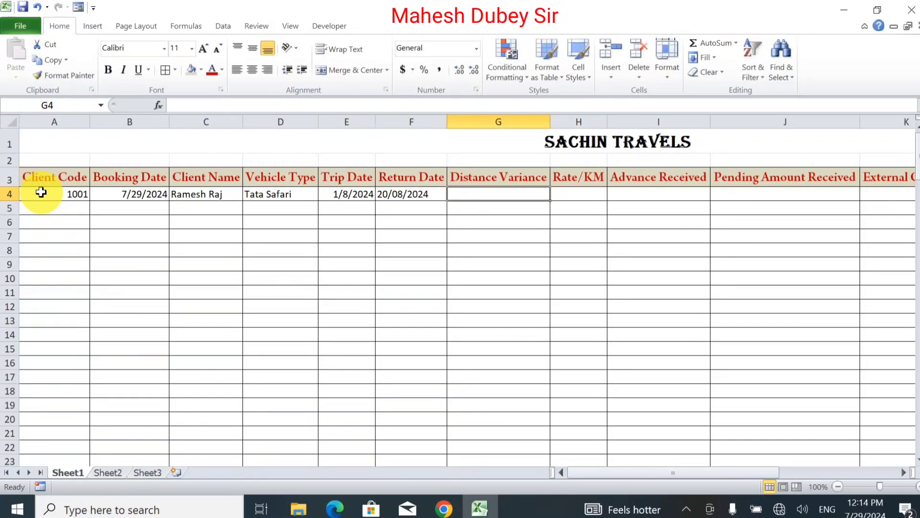
{"action": "type", "text": "50"}
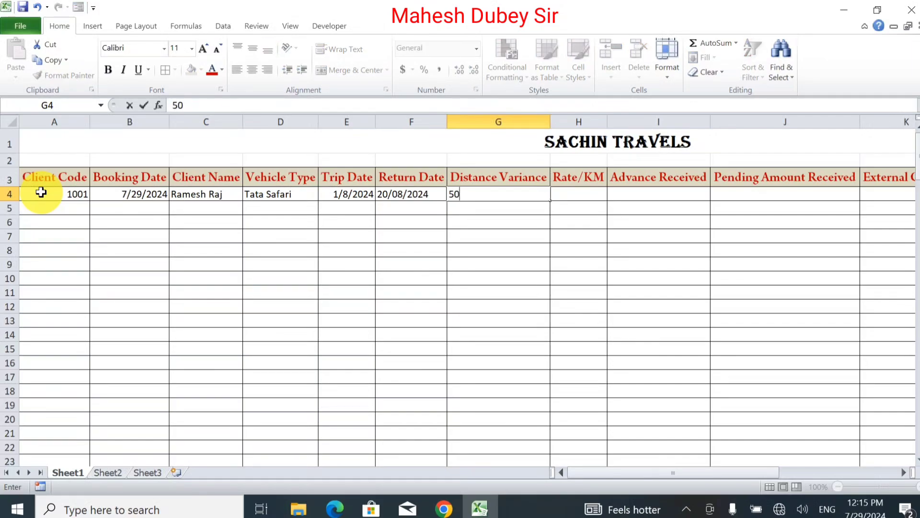
{"action": "type", "text": " KM"}
{"action": "key", "text": "Tab"}
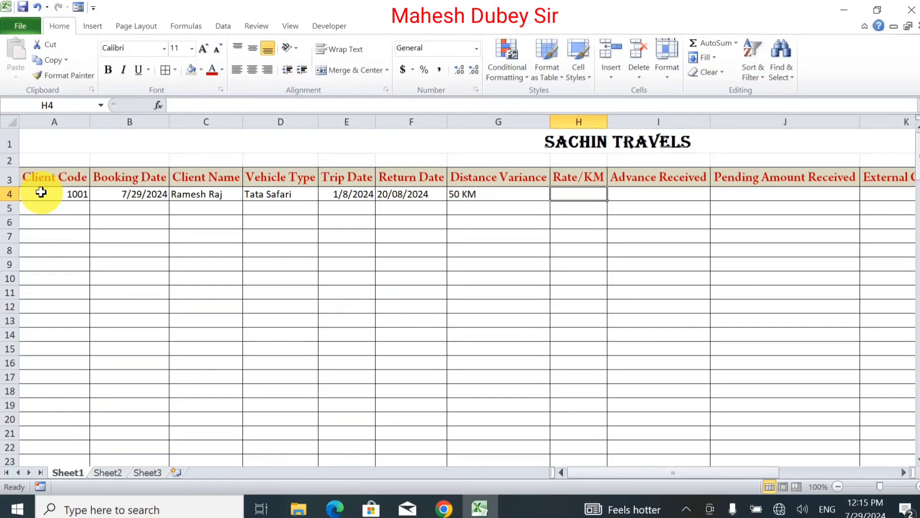
{"action": "type", "text": "5"}
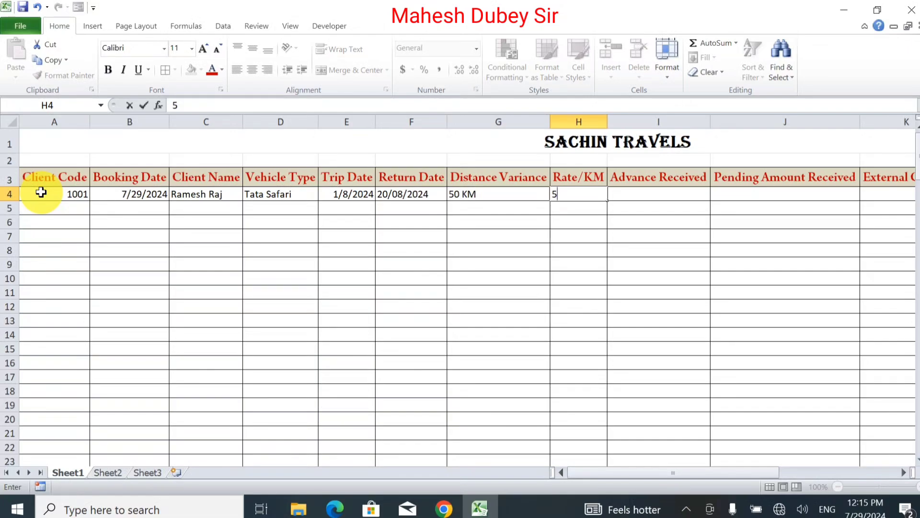
{"action": "key", "text": "Tab"}
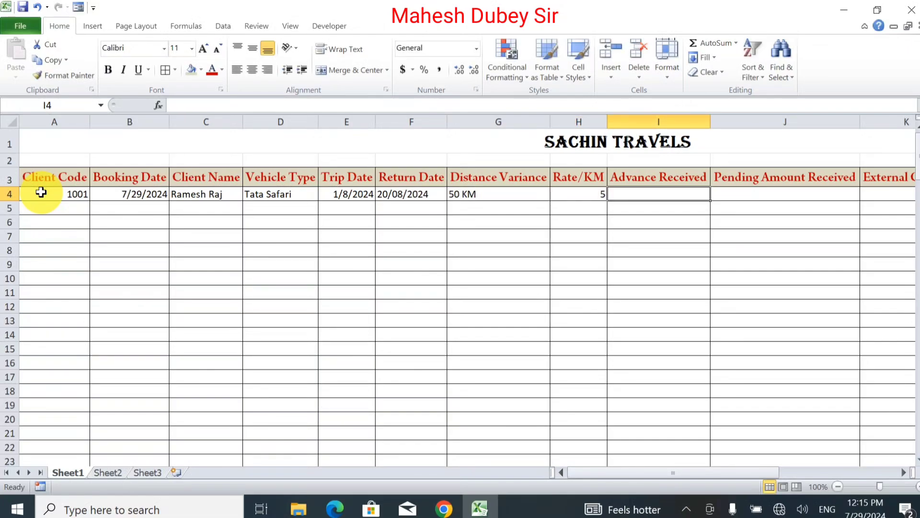
{"action": "type", "text": "100"}
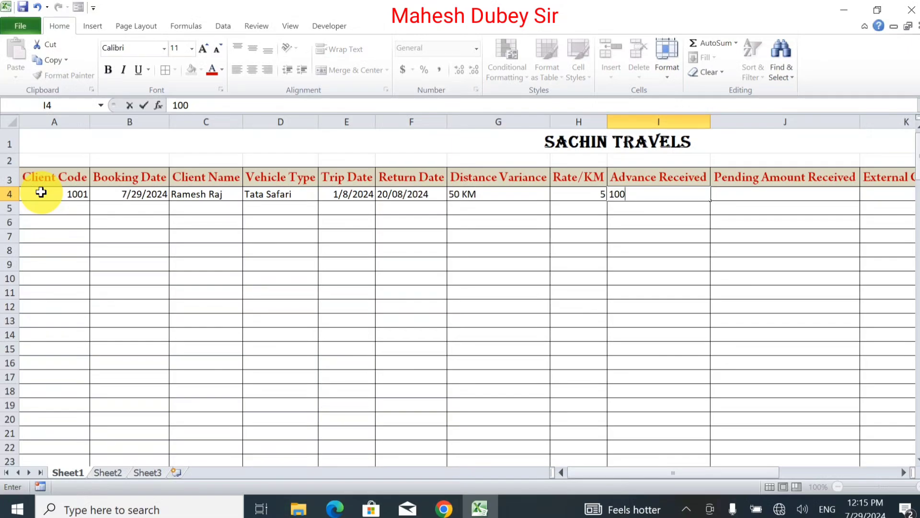
{"action": "key", "text": "Tab"}
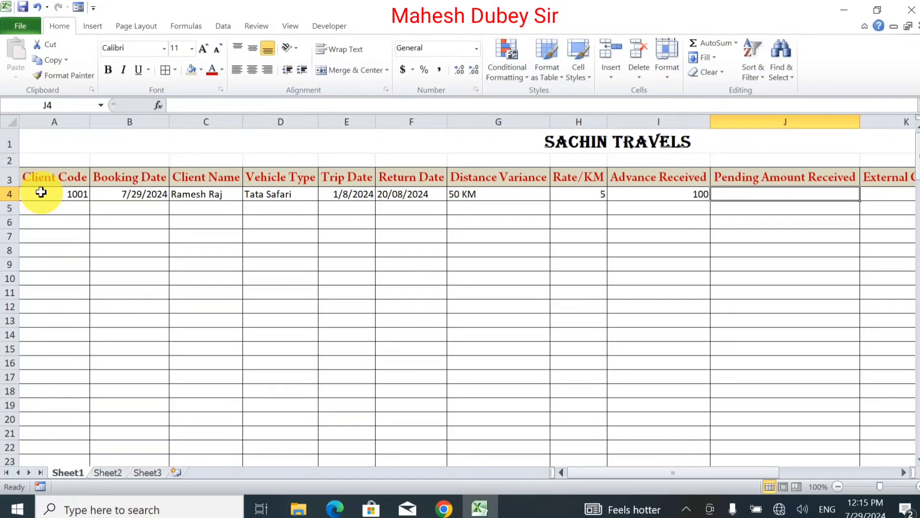
{"action": "key", "text": "Tab"}
{"action": "key", "text": "Tab"}
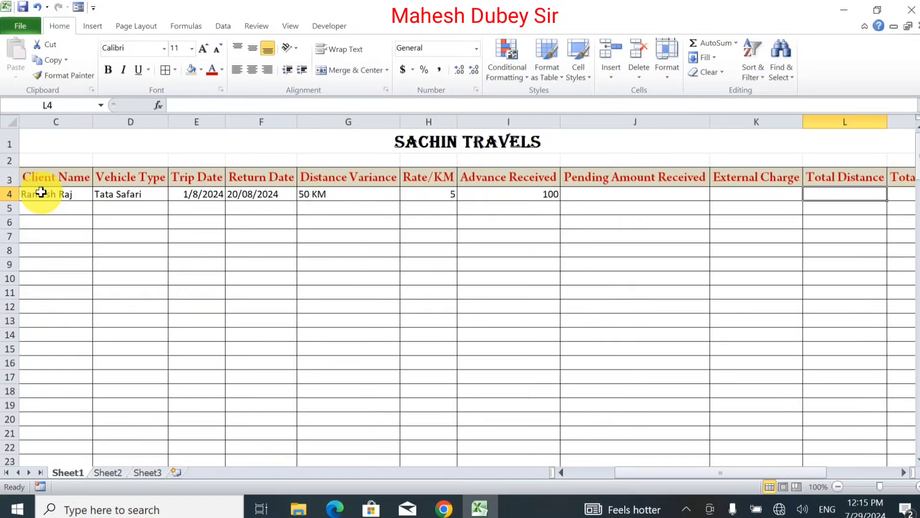
{"action": "key", "text": "Tab"}
{"action": "key", "text": "Tab"}
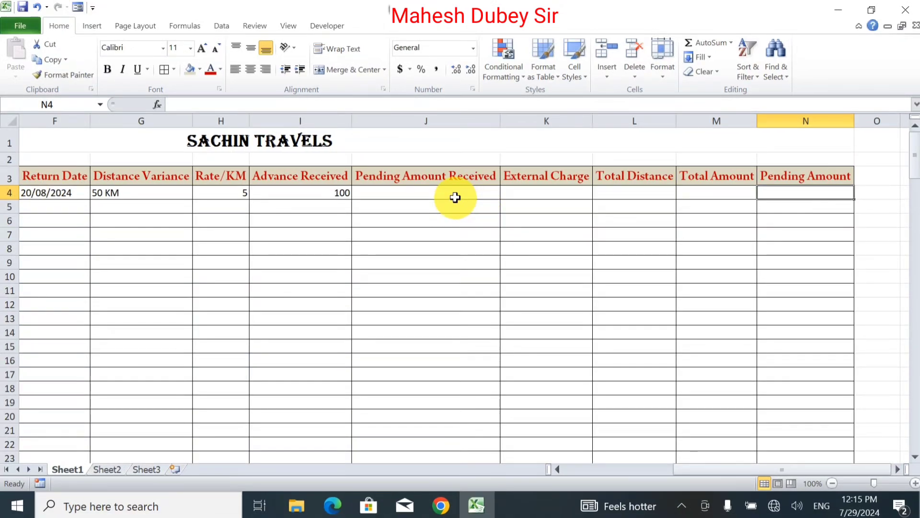
{"action": "left_click", "coordinate": [455, 198]}
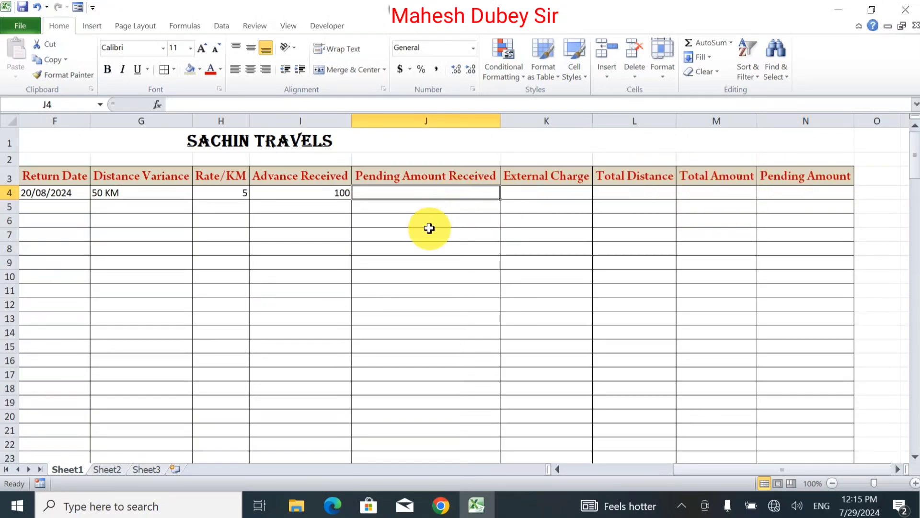
{"action": "left_click_drag", "start_coordinate": [707, 467], "coordinate": [487, 466]}
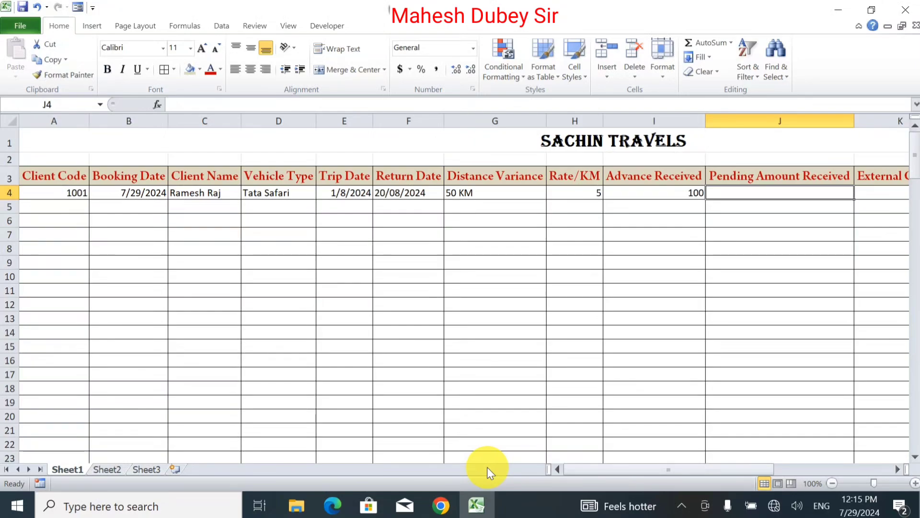